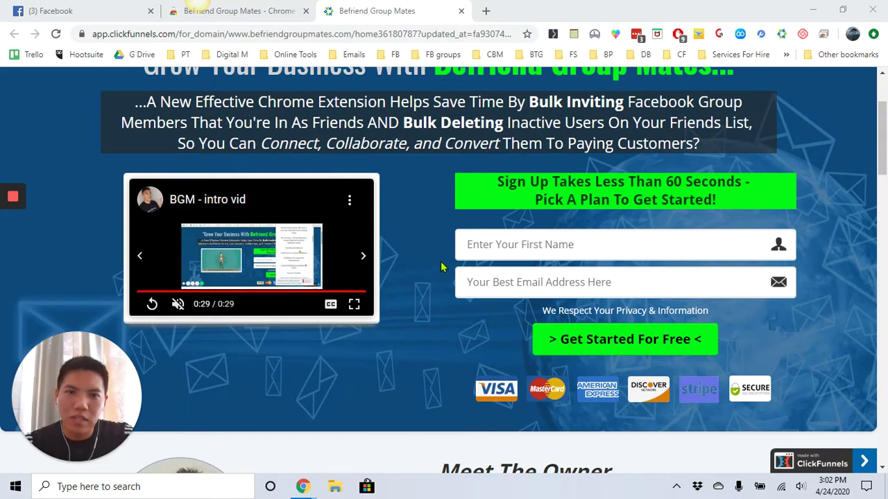
Look through the Befriend Group Mates sales page, including the pricing plans and the how-it-works video section.
{"action": "scroll", "coordinate": [464, 253], "scroll_direction": "down", "scroll_amount": 1}
{"action": "scroll", "coordinate": [465, 258], "scroll_direction": "down", "scroll_amount": 8}
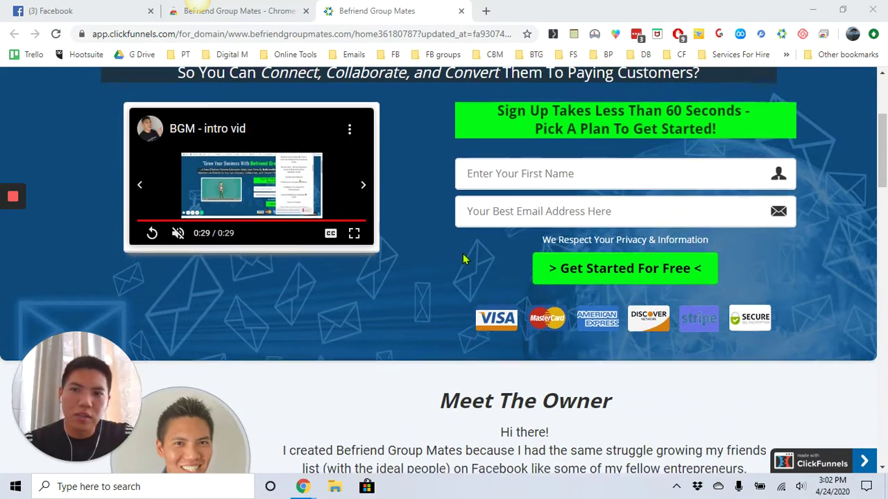
{"action": "scroll", "coordinate": [459, 260], "scroll_direction": "down", "scroll_amount": 1}
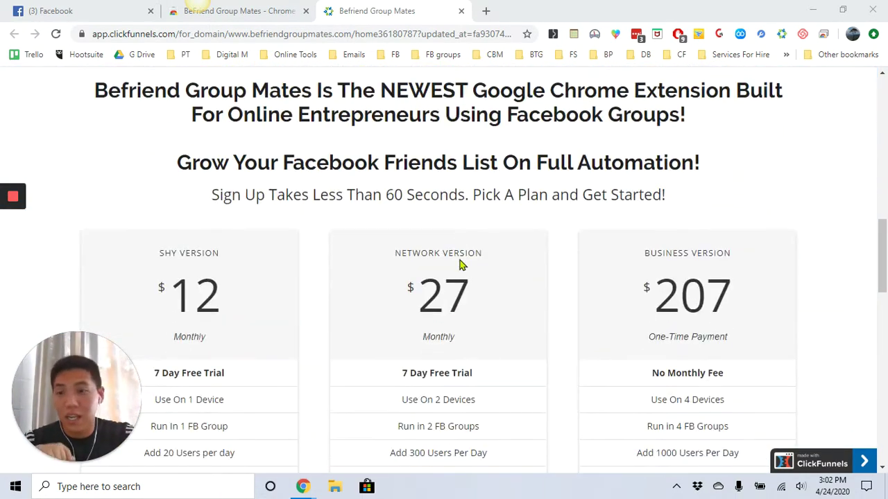
{"action": "scroll", "coordinate": [455, 258], "scroll_direction": "down", "scroll_amount": 2}
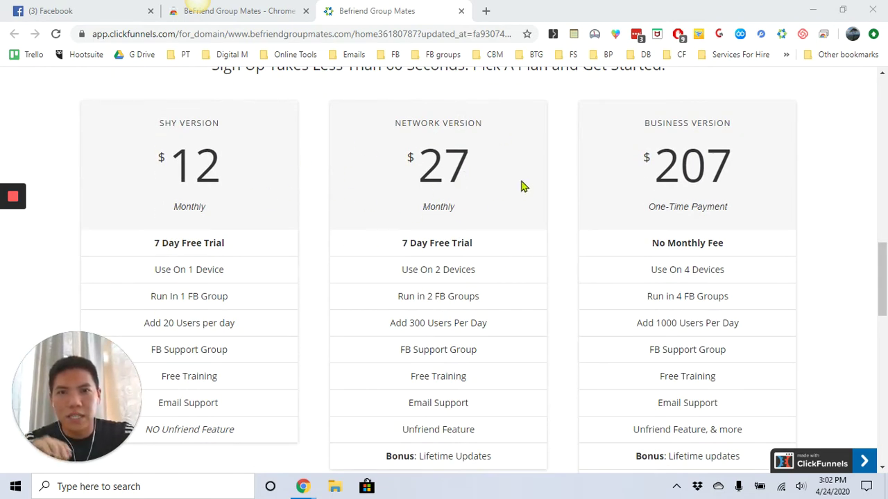
{"action": "scroll", "coordinate": [520, 184], "scroll_direction": "down", "scroll_amount": 7}
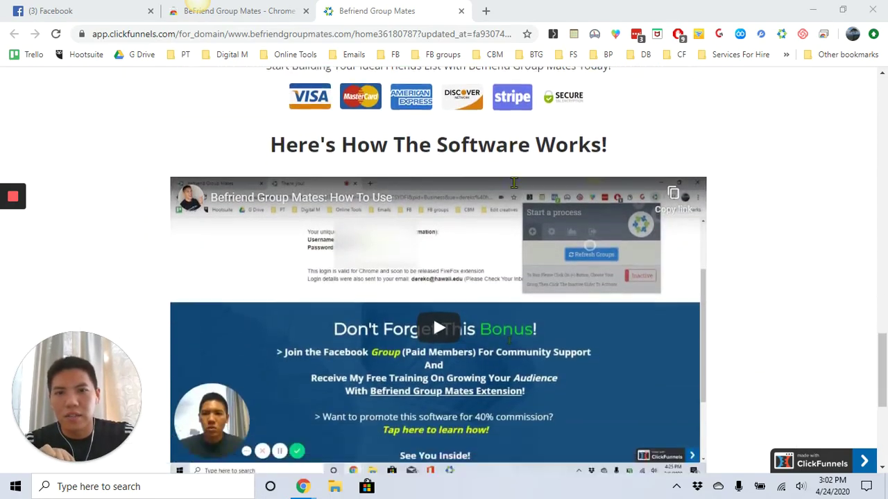
{"action": "scroll", "coordinate": [513, 187], "scroll_direction": "up", "scroll_amount": 15}
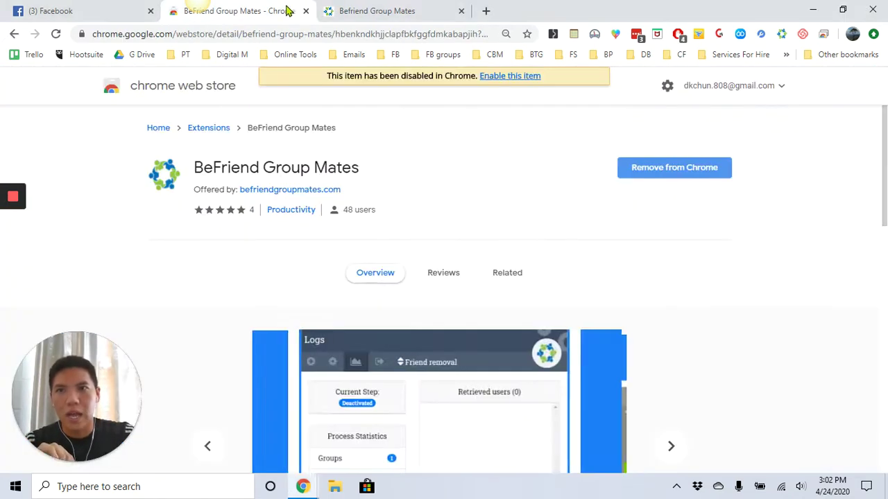
From the extension's Chrome Web Store page, open Befriend Group Mates in automatic friend-adding mode and show its plugin options.
{"action": "left_click", "coordinate": [291, 10]}
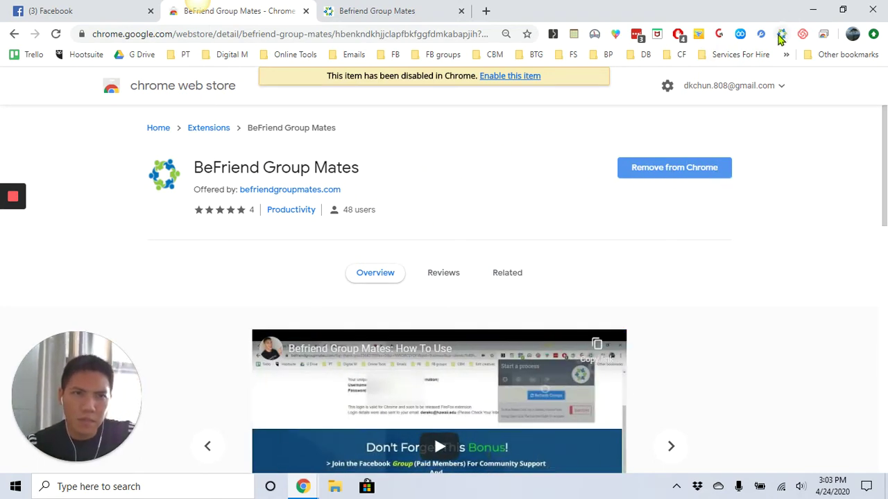
{"action": "left_click", "coordinate": [782, 35]}
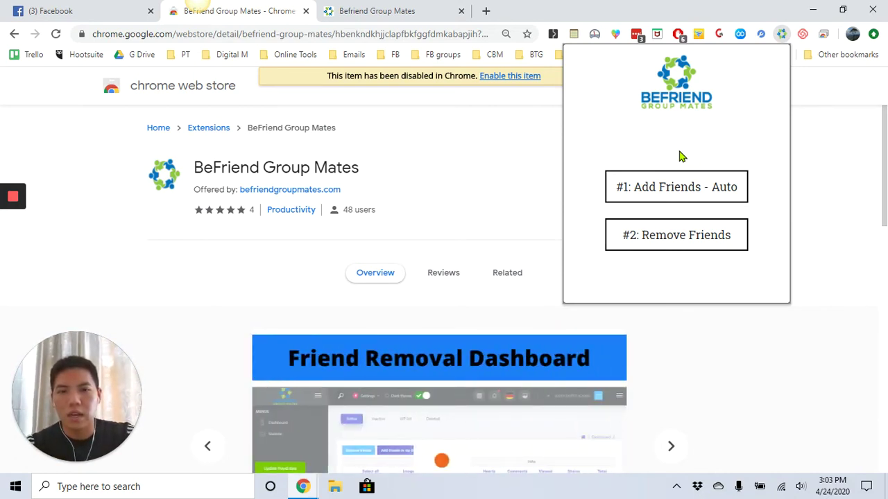
{"action": "left_click", "coordinate": [676, 188]}
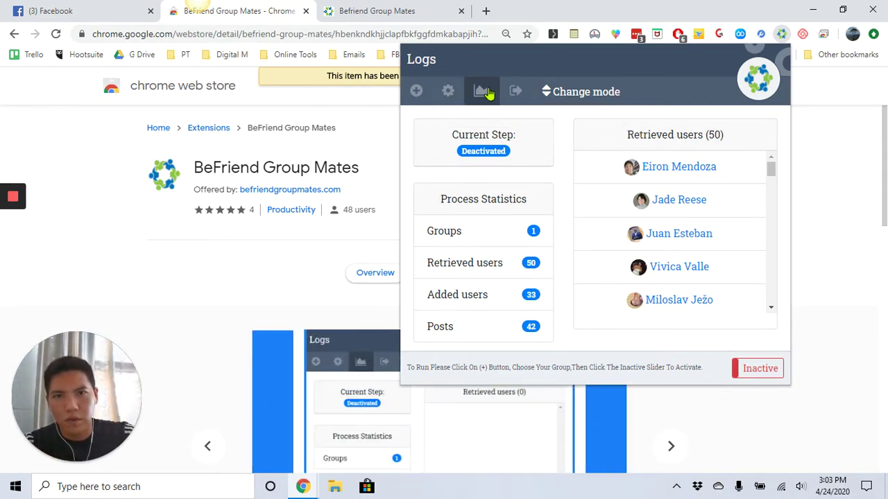
{"action": "left_click", "coordinate": [447, 92]}
{"action": "double_click", "coordinate": [618, 186]}
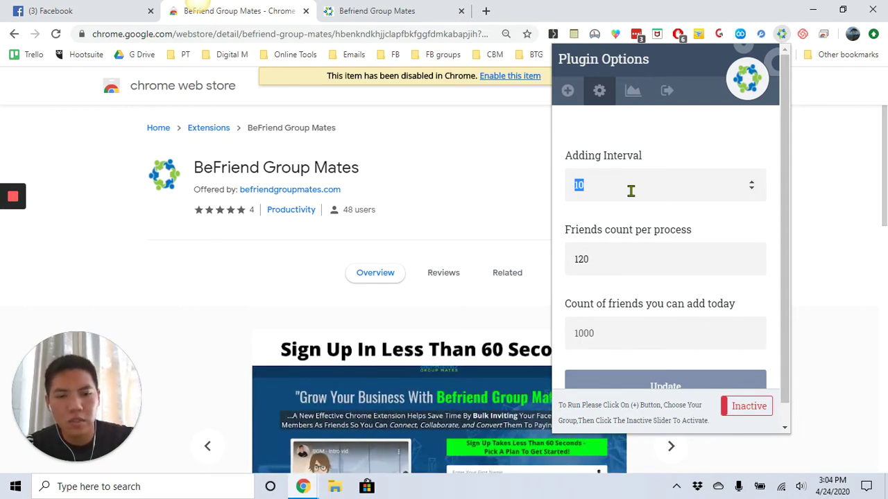
{"action": "type", "text": "306"}
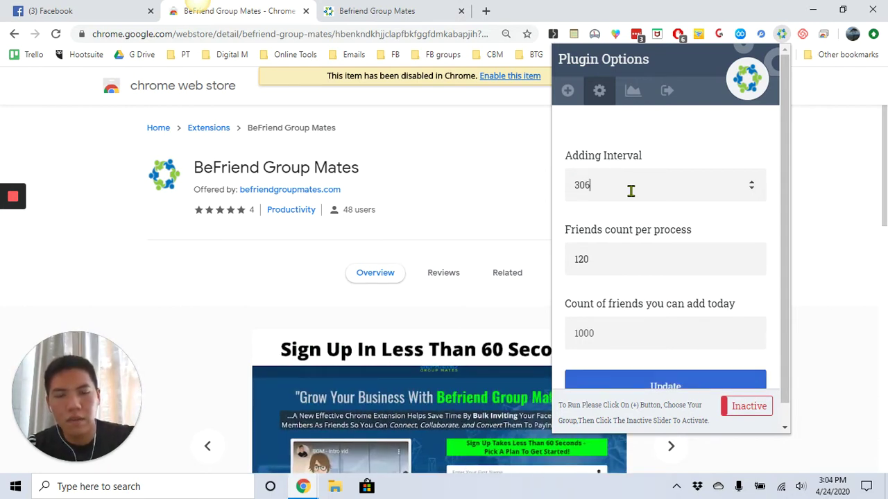
{"action": "key", "text": "BackSpace"}
{"action": "key", "text": "BackSpace"}
{"action": "key", "text": "BackSpace"}
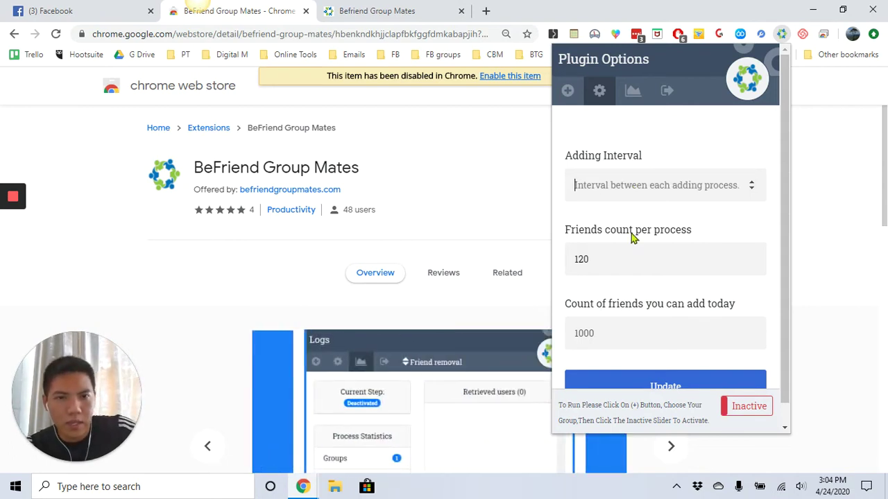
Set both the friends count per process and the adding interval to 10, and update the plugin options.
{"action": "left_click_drag", "start_coordinate": [590, 259], "coordinate": [543, 258]}
{"action": "type", "text": "10"}
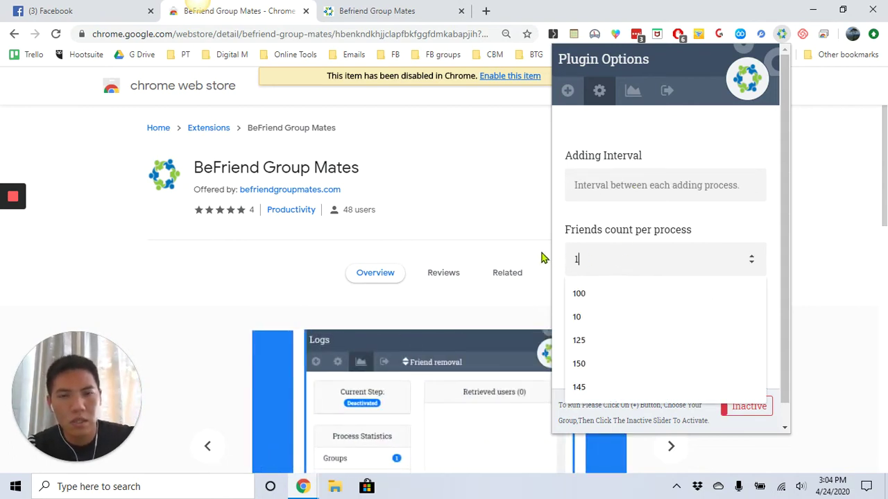
{"action": "left_click", "coordinate": [664, 183]}
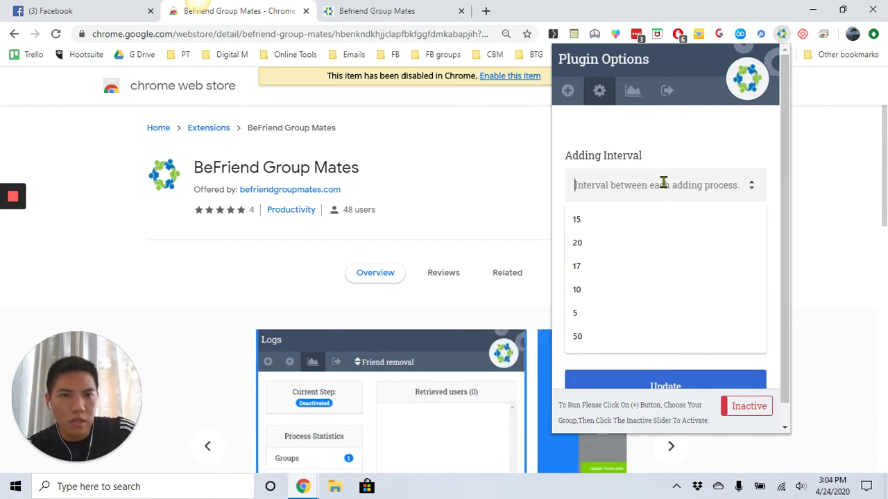
{"action": "type", "text": "10"}
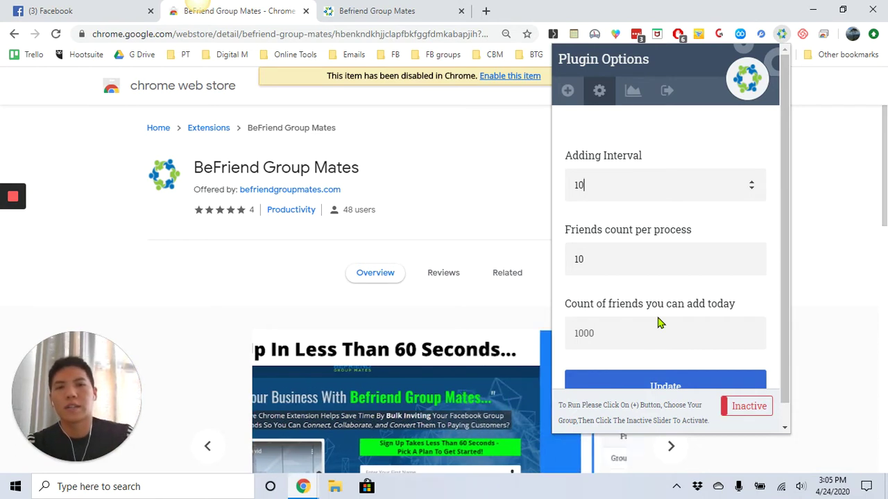
{"action": "scroll", "coordinate": [661, 242], "scroll_direction": "down", "scroll_amount": 1}
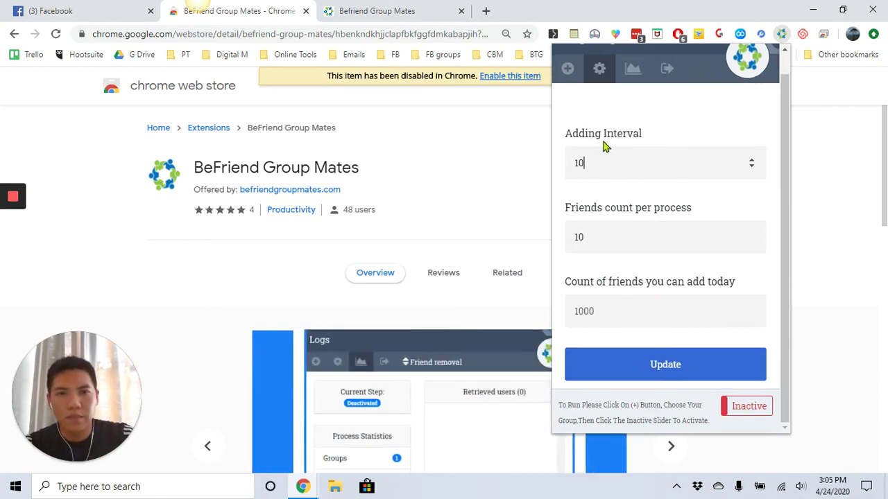
{"action": "left_click", "coordinate": [644, 368]}
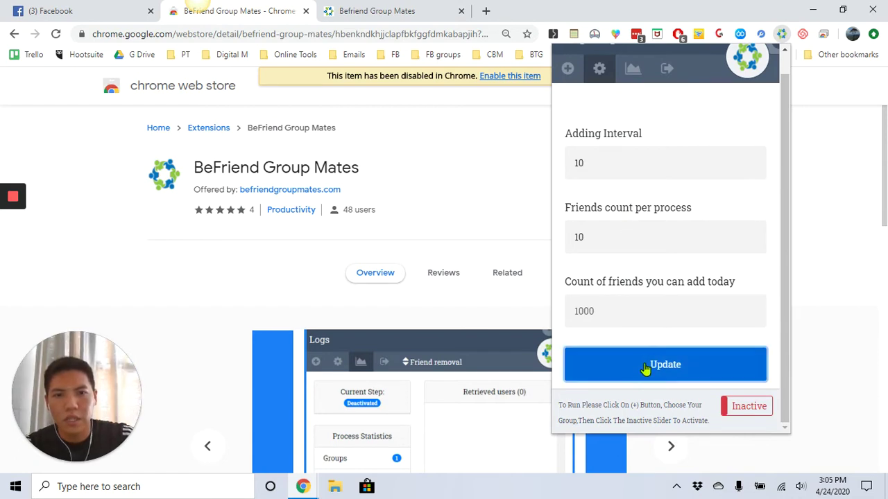
Begin a new friend-adding process and refresh the list of Facebook groups.
{"action": "mouse_move", "coordinate": [575, 98]}
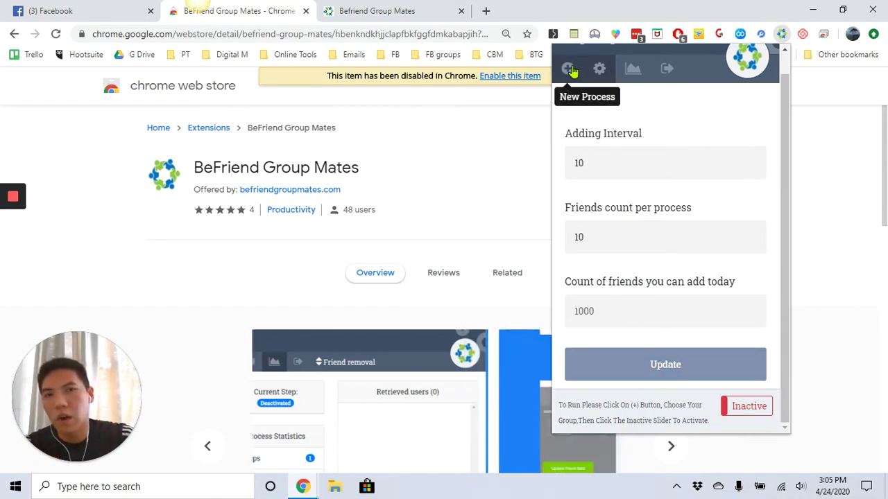
{"action": "left_click", "coordinate": [568, 72]}
{"action": "left_click", "coordinate": [683, 158]}
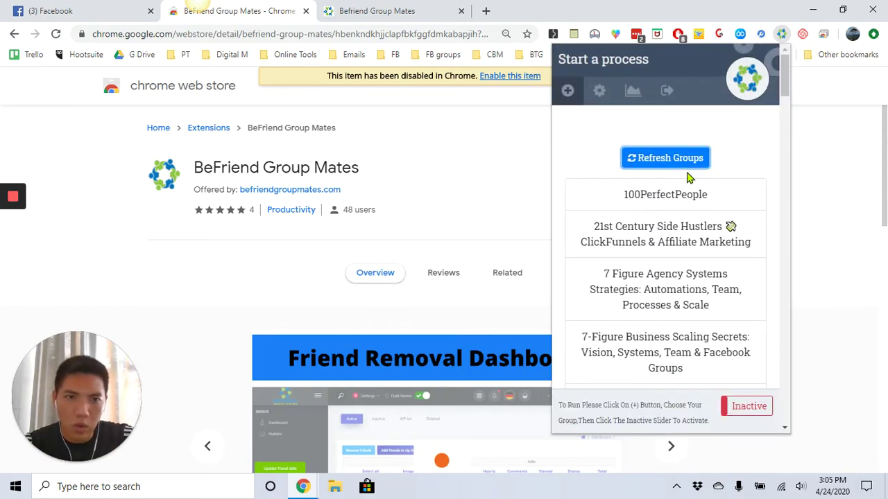
Choose the group "7-Figure Business Scaling Secrets: Vision, Systems, Team & Facebook Groups" and activate the process.
{"action": "scroll", "coordinate": [690, 195], "scroll_direction": "down", "scroll_amount": 4}
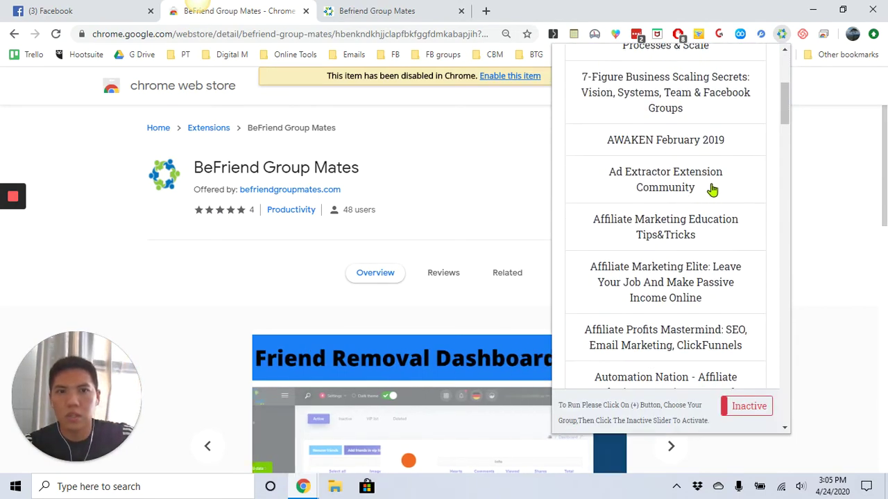
{"action": "left_click", "coordinate": [677, 103]}
{"action": "scroll", "coordinate": [700, 177], "scroll_direction": "up", "scroll_amount": 1}
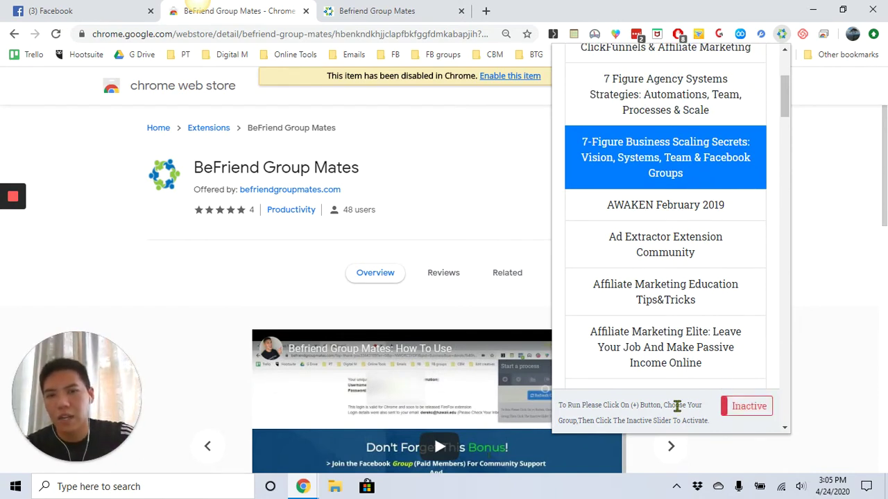
{"action": "left_click", "coordinate": [744, 412]}
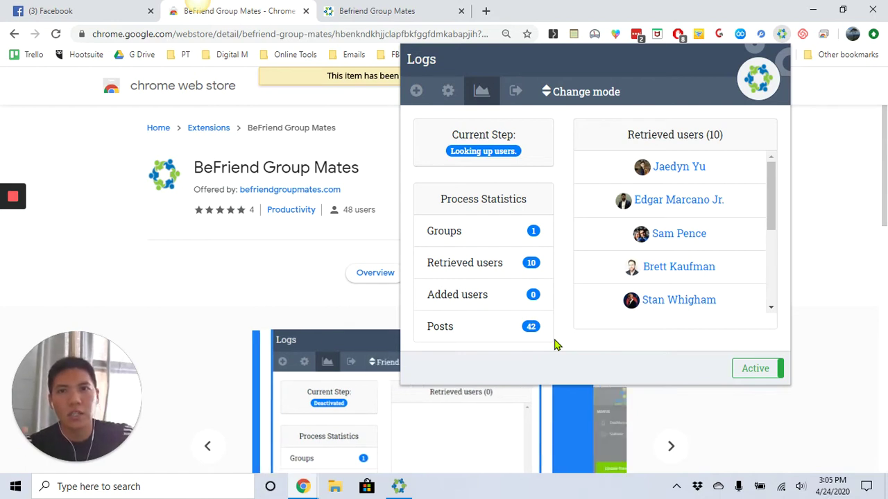
Open the Facebook profile of the first retrieved user from the process log and view it.
{"action": "left_click", "coordinate": [682, 175]}
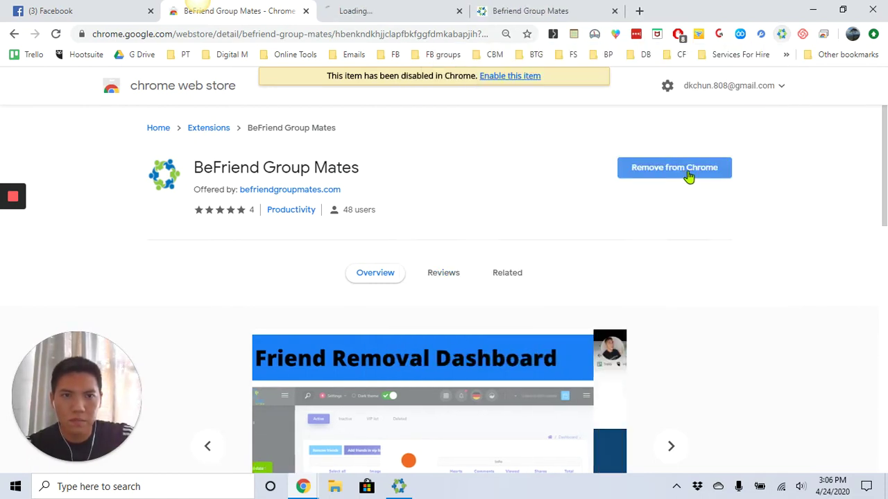
{"action": "left_click", "coordinate": [406, 10]}
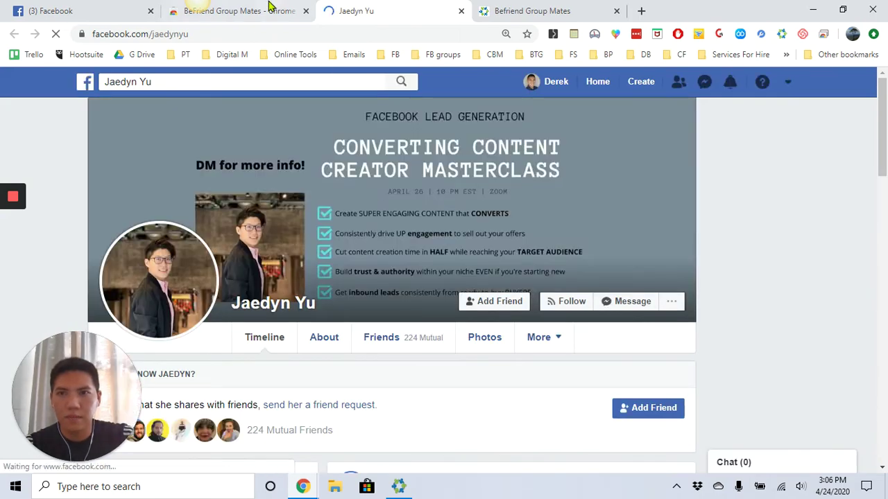
{"action": "left_click", "coordinate": [229, 10]}
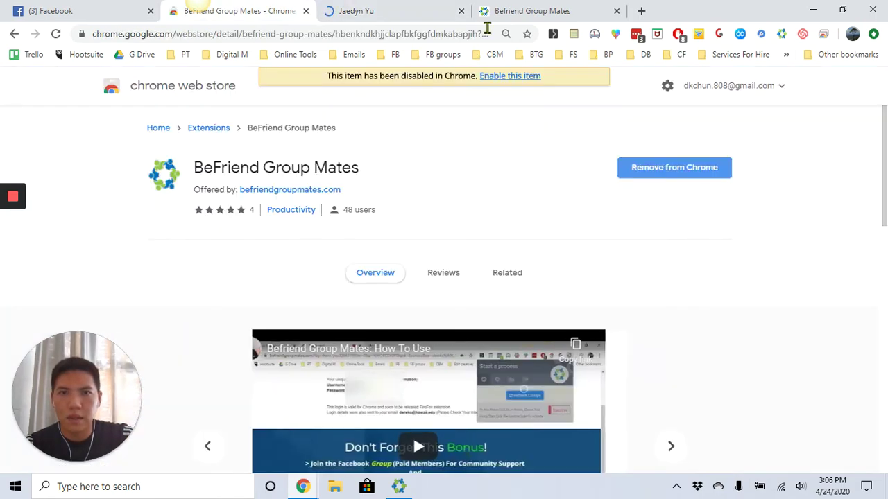
{"action": "left_click", "coordinate": [503, 10]}
{"action": "left_click", "coordinate": [391, 7]}
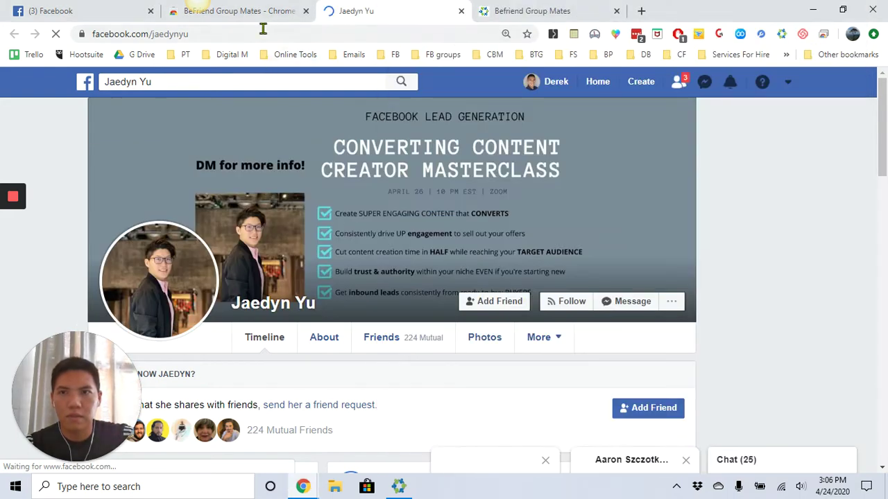
Check the extension's process log and the friend request status on the first retrieved user's profile.
{"action": "left_click", "coordinate": [781, 35]}
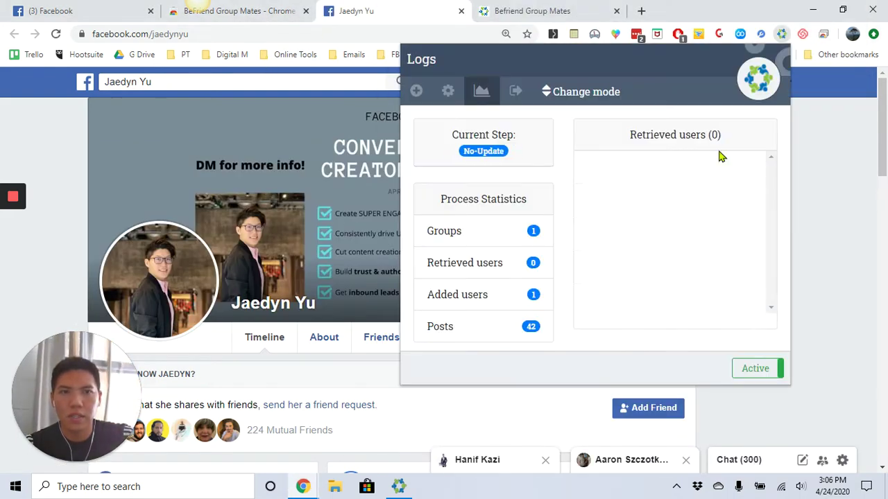
{"action": "left_click", "coordinate": [553, 8]}
{"action": "left_click", "coordinate": [401, 8]}
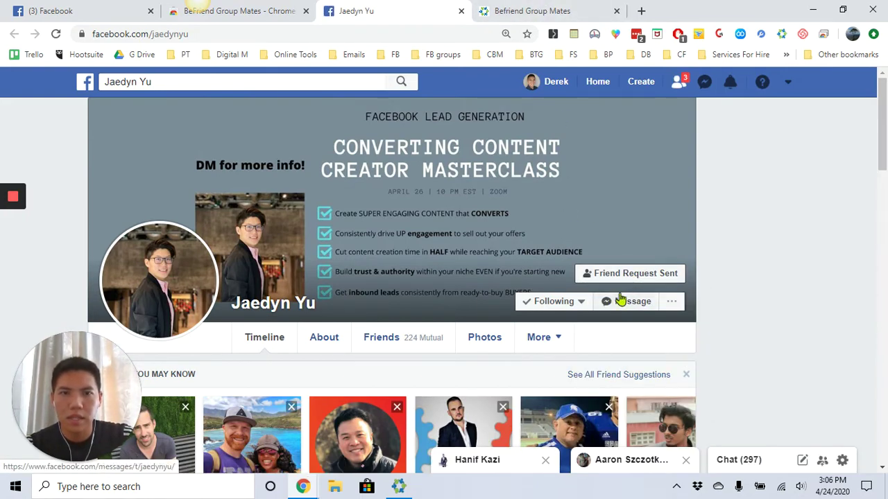
{"action": "mouse_move", "coordinate": [610, 273]}
Go back to the sales page, review the retrieved users in the process log, and open the third user's profile.
{"action": "left_click", "coordinate": [538, 10]}
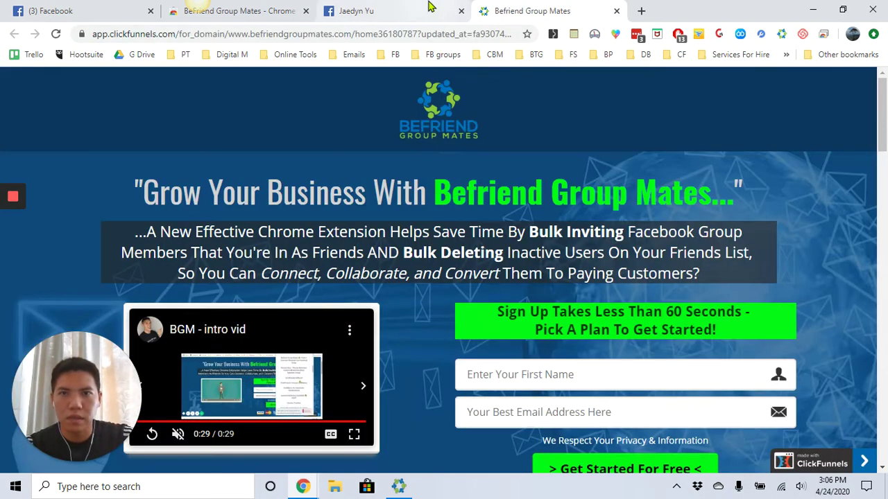
{"action": "left_click", "coordinate": [781, 34]}
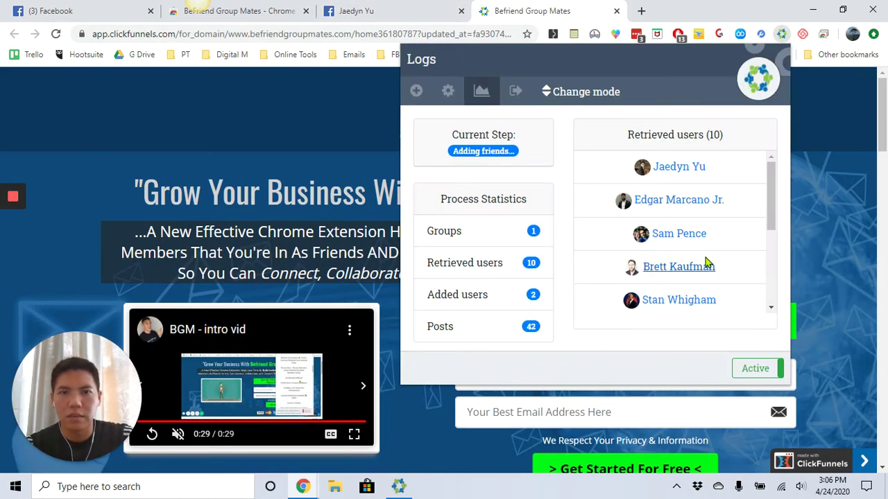
{"action": "scroll", "coordinate": [702, 267], "scroll_direction": "down", "scroll_amount": 3}
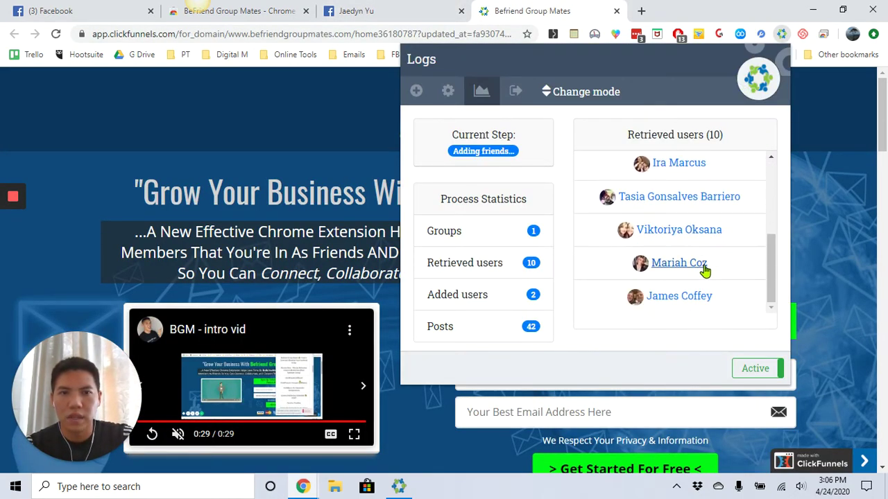
{"action": "scroll", "coordinate": [700, 269], "scroll_direction": "up", "scroll_amount": 3}
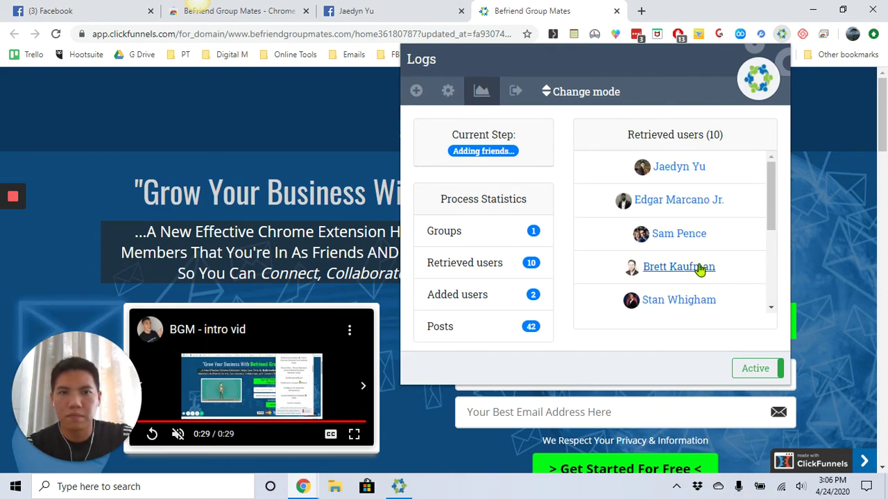
{"action": "left_click", "coordinate": [678, 234]}
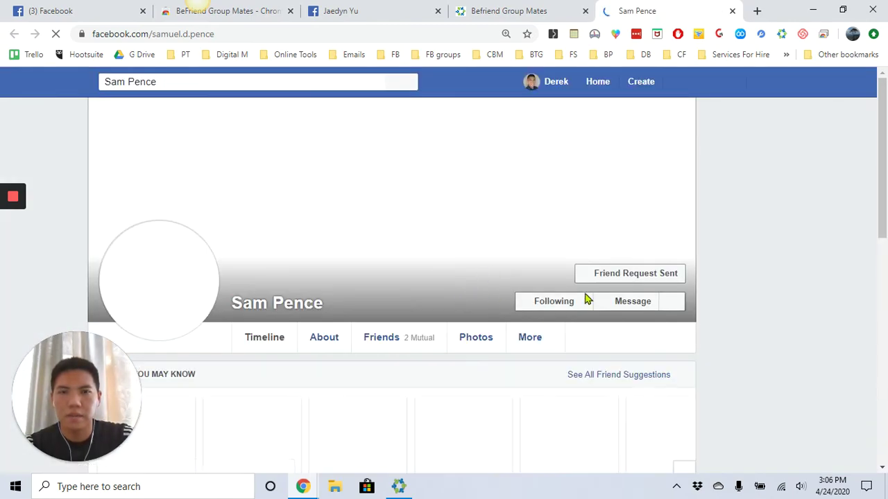
Return to the first retrieved user's profile, check the process log again, and open the fifth user's profile.
{"action": "left_click", "coordinate": [506, 10]}
{"action": "left_click", "coordinate": [405, 5]}
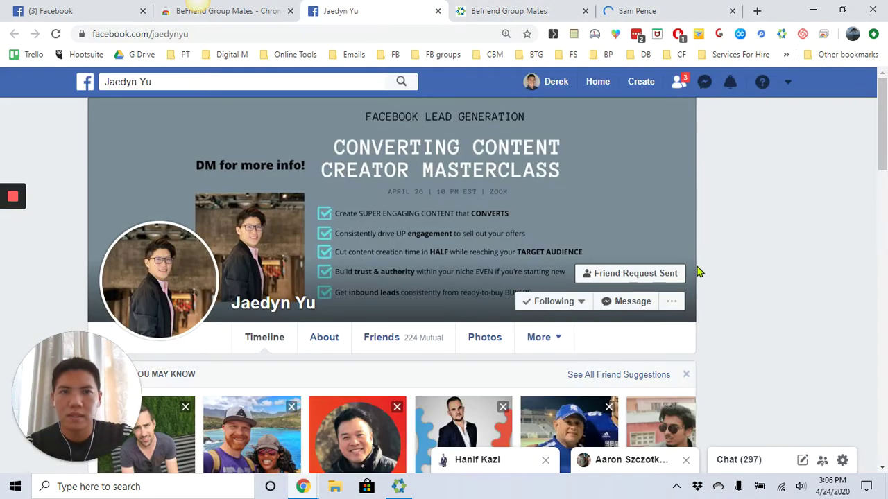
{"action": "left_click", "coordinate": [781, 34]}
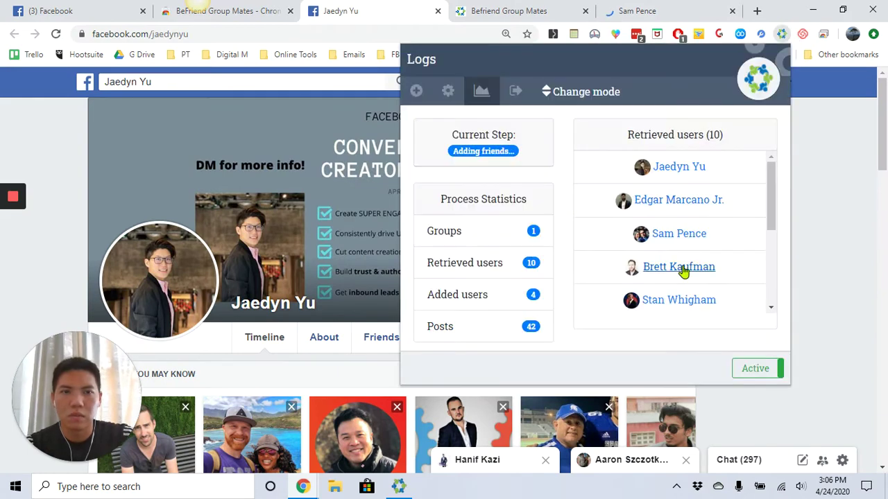
{"action": "left_click", "coordinate": [669, 303]}
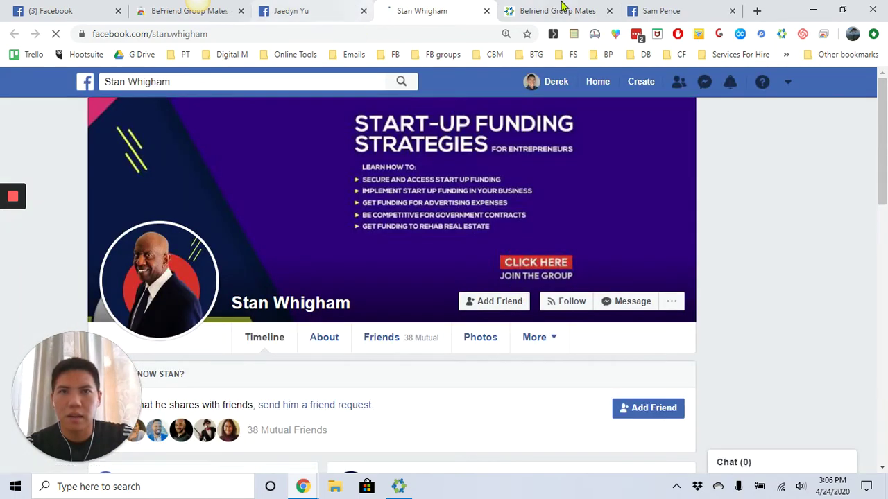
Check the added users in the process log and the friend request status on the fifth retrieved user's profile.
{"action": "left_click", "coordinate": [781, 33]}
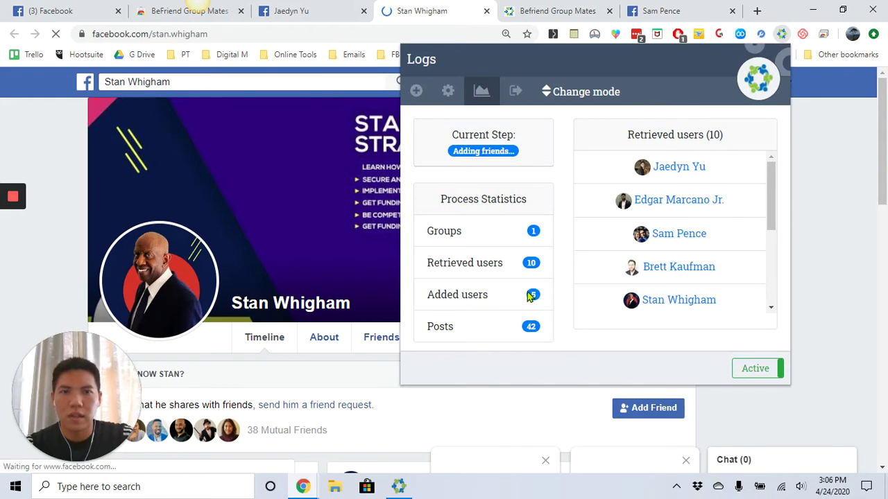
{"action": "left_click", "coordinate": [421, 10]}
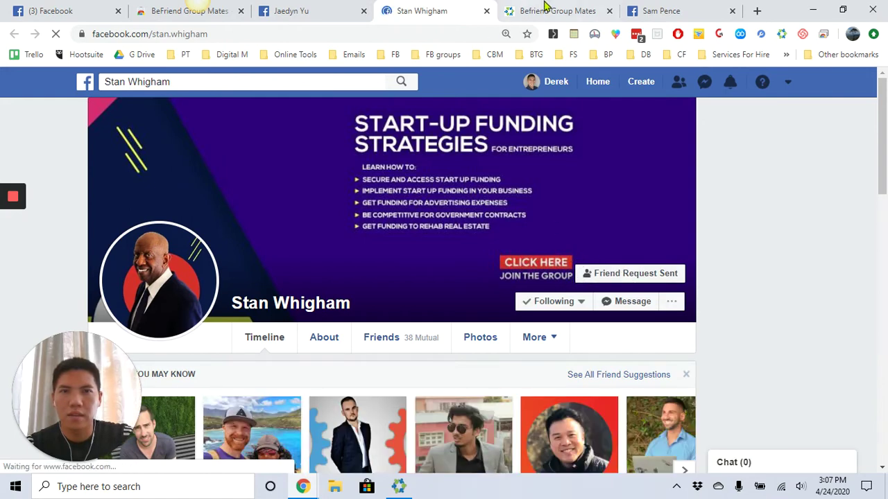
{"action": "left_click", "coordinate": [781, 34]}
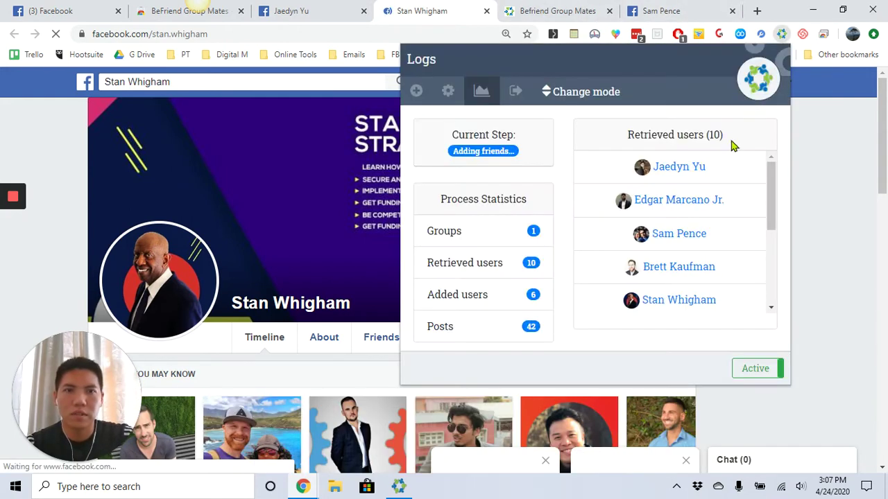
Deactivate the friend-adding process and change the extension's mode to Remove Friends.
{"action": "left_click", "coordinate": [742, 368]}
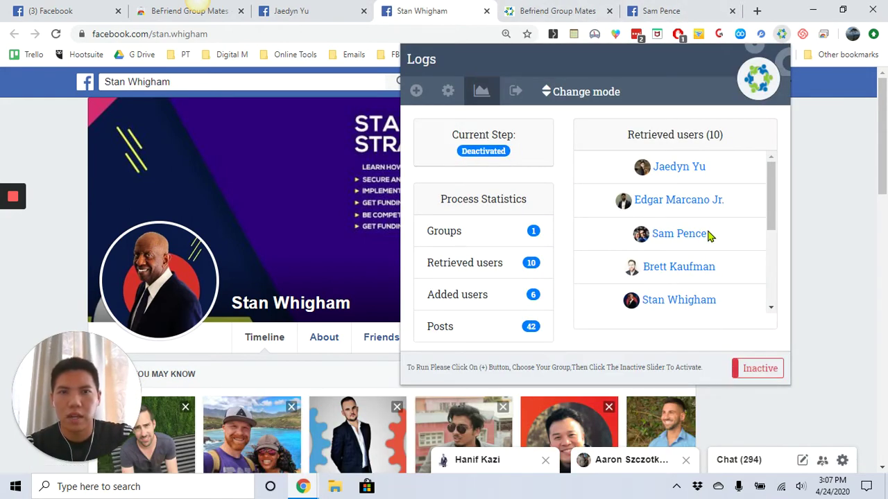
{"action": "left_click", "coordinate": [598, 98]}
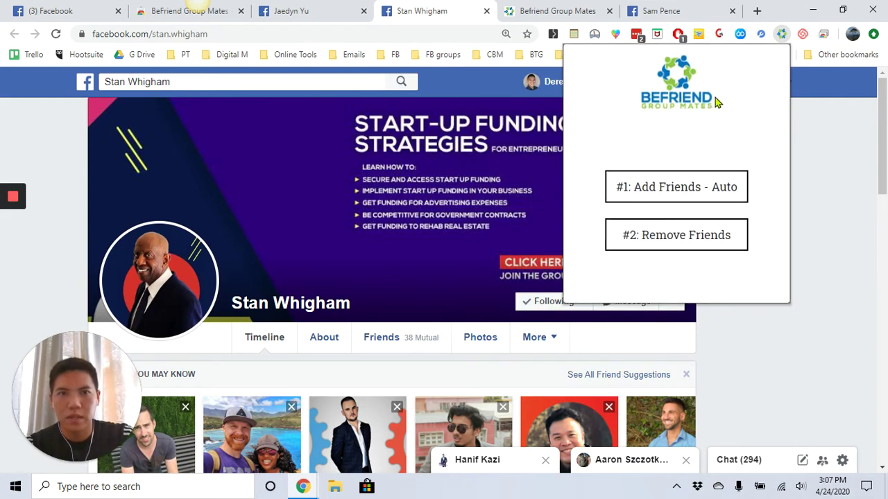
{"action": "left_click", "coordinate": [676, 236]}
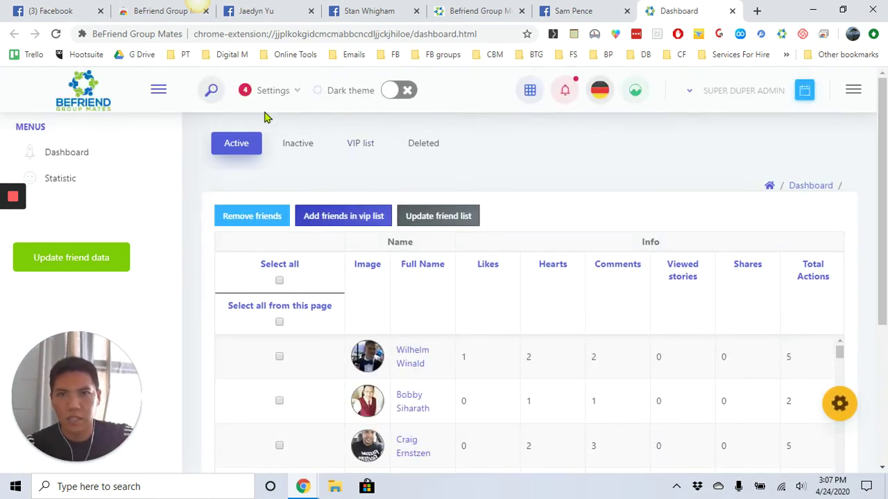
Preview the dashboard's dark theme, restore the light one, and view the Deleted list before returning to the Active list.
{"action": "left_click", "coordinate": [392, 94]}
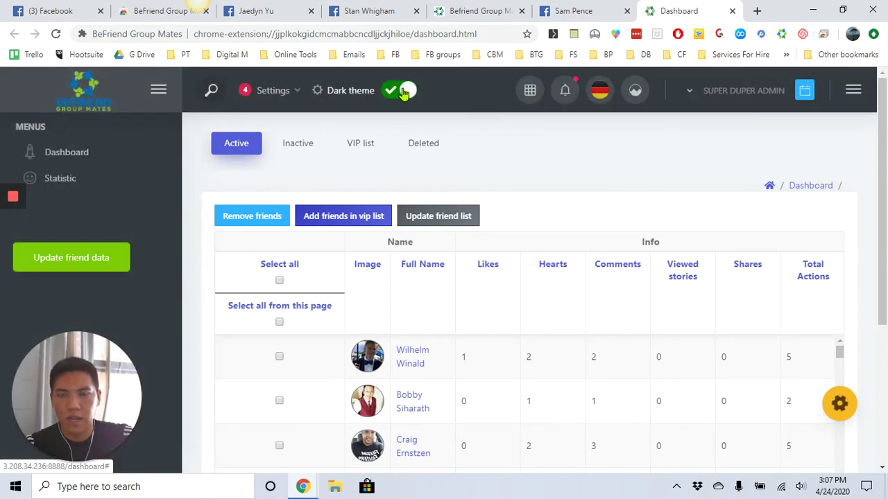
{"action": "left_click", "coordinate": [403, 93]}
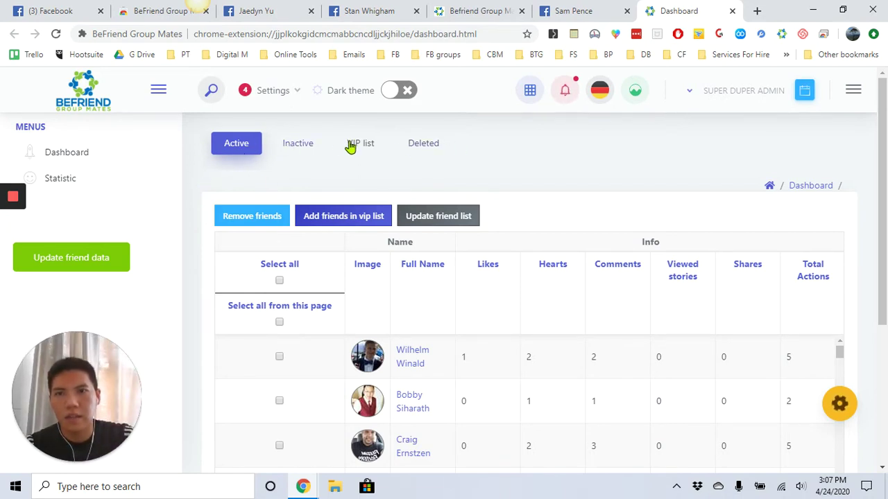
{"action": "left_click", "coordinate": [413, 145]}
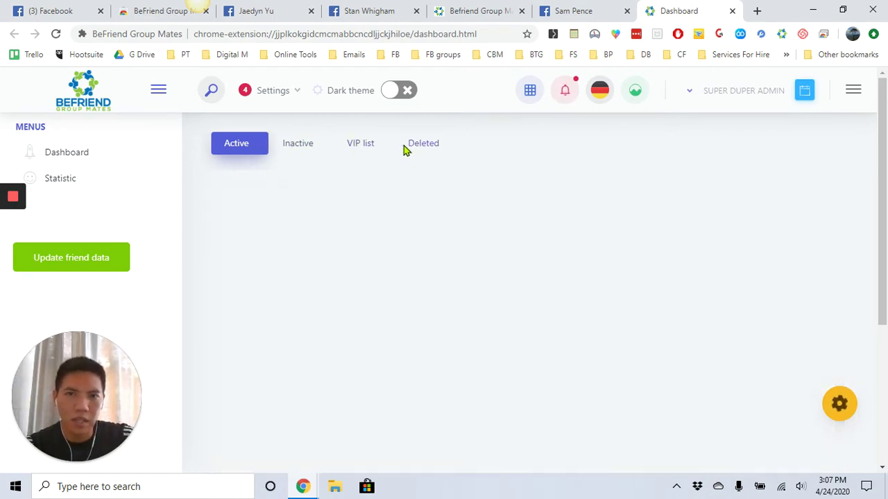
{"action": "left_click", "coordinate": [240, 147]}
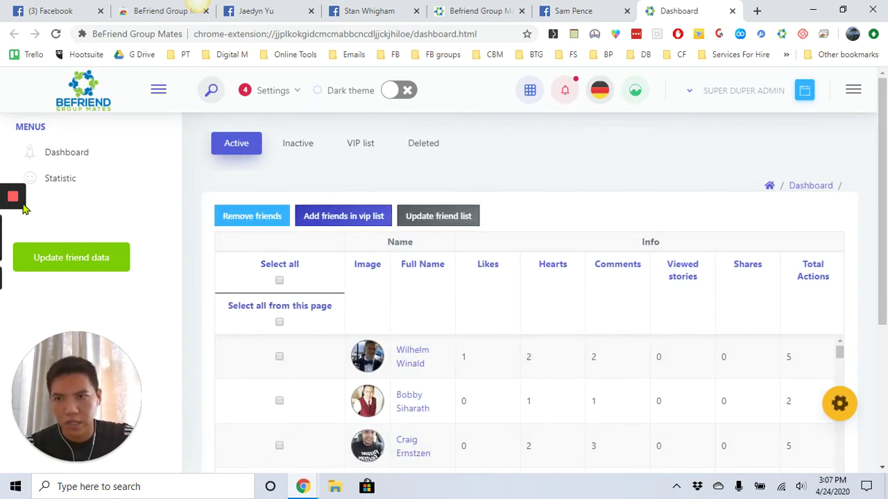
Start updating the friend data with a posts time range of 3 months and a post count of 20.
{"action": "left_click", "coordinate": [74, 258]}
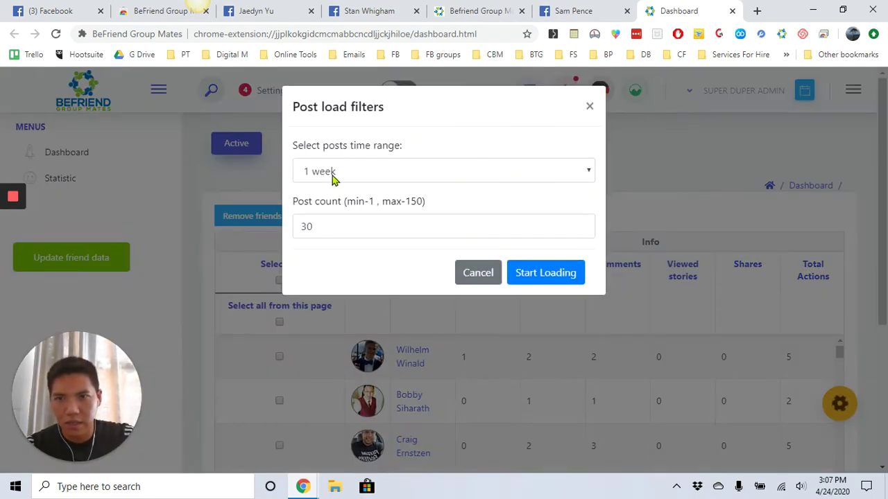
{"action": "left_click", "coordinate": [332, 174]}
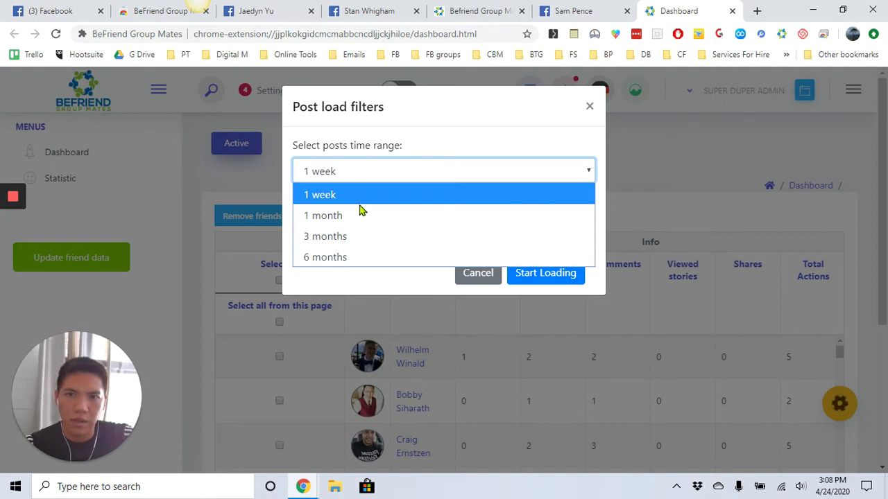
{"action": "left_click", "coordinate": [352, 237]}
{"action": "key", "text": "Tab"}
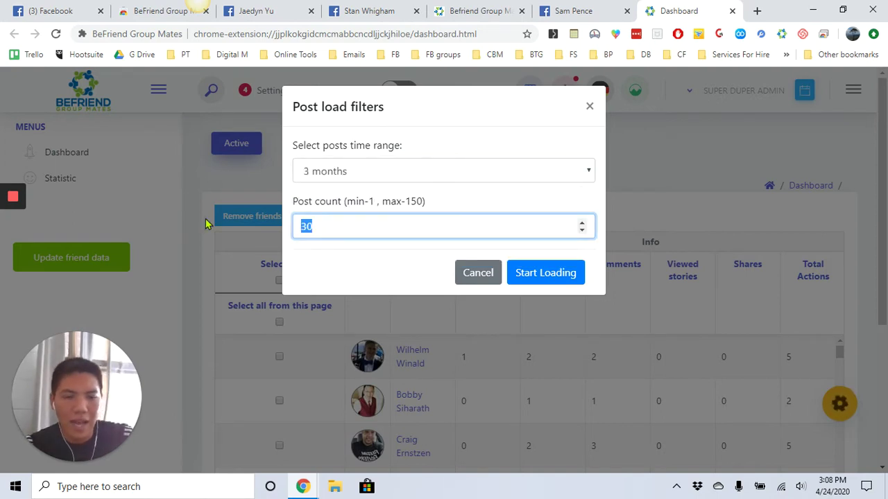
{"action": "type", "text": "10"}
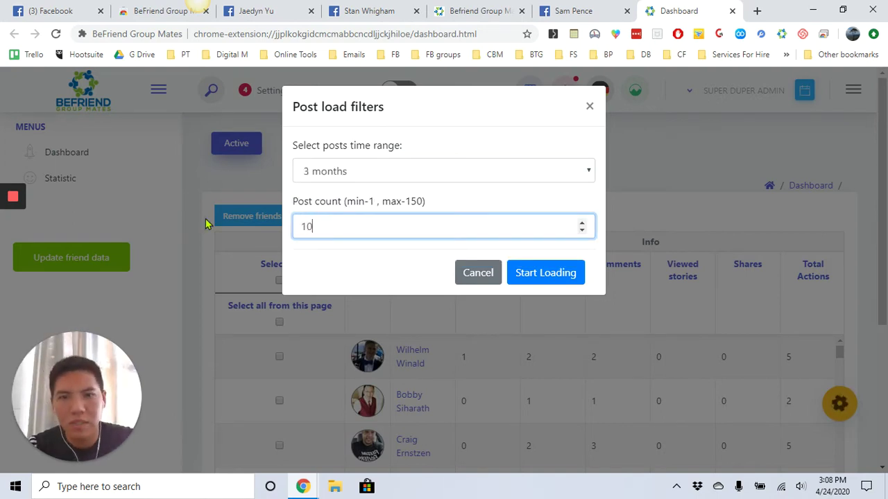
{"action": "key", "text": "BackSpace"}
{"action": "key", "text": "BackSpace"}
{"action": "type", "text": "20"}
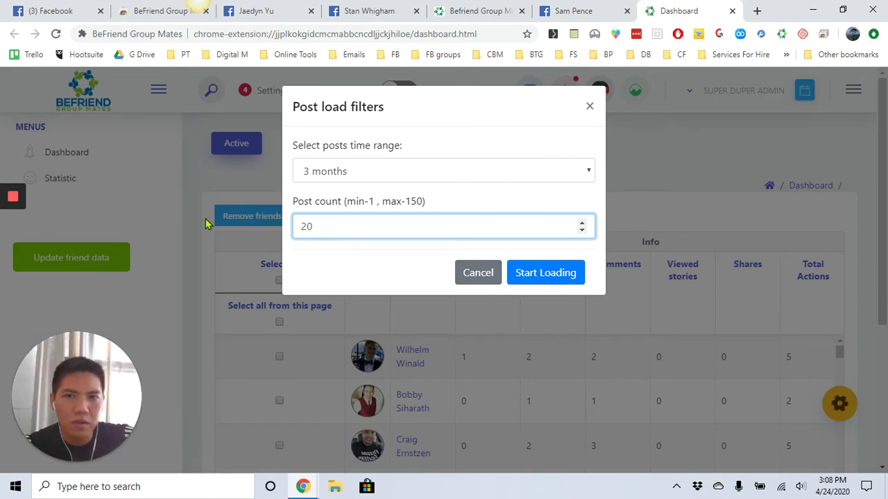
{"action": "left_click", "coordinate": [538, 277]}
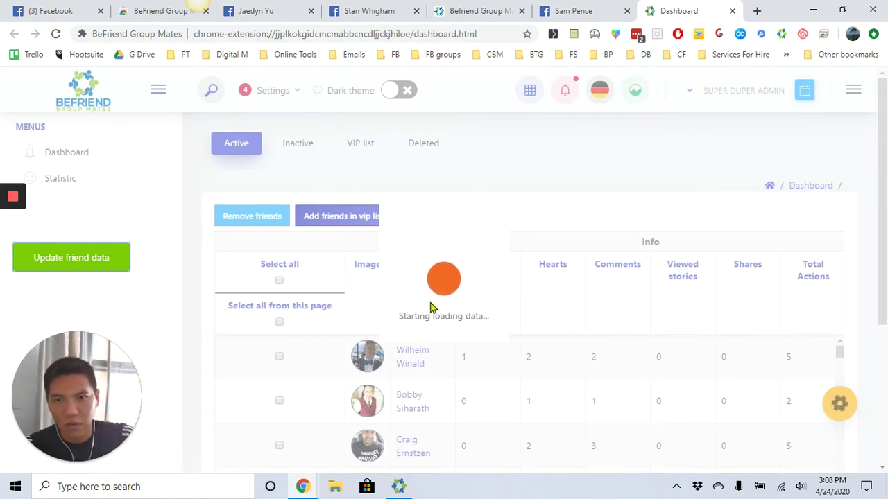
Close the third retrieved user's profile and go back past the sales page to the dashboard to check the data loading.
{"action": "left_click", "coordinate": [585, 11]}
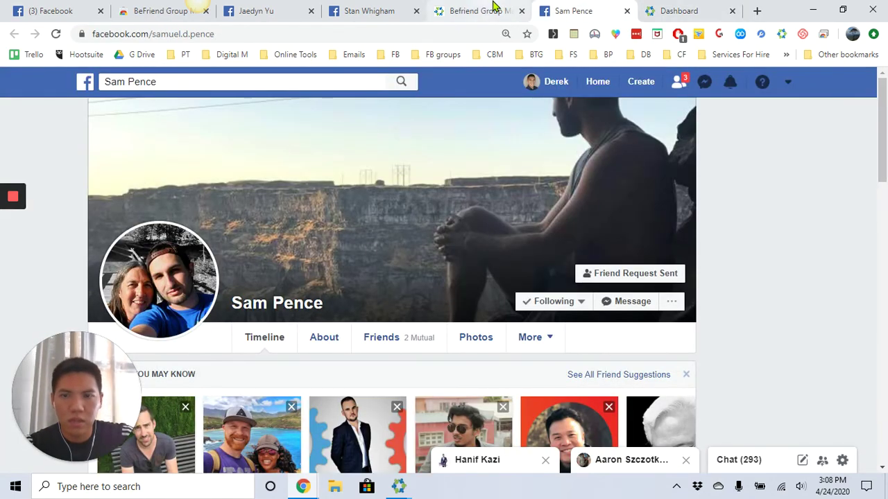
{"action": "key", "text": "ctrl+w"}
{"action": "left_click", "coordinate": [527, 10]}
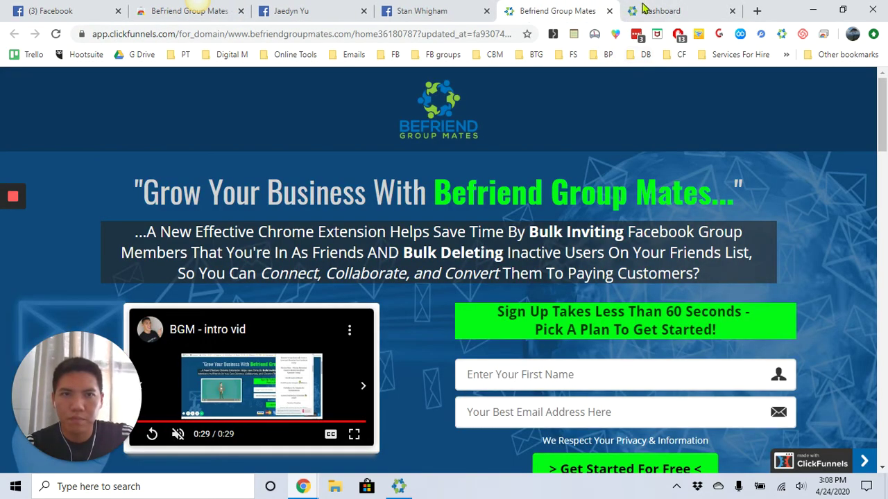
{"action": "left_click", "coordinate": [662, 11]}
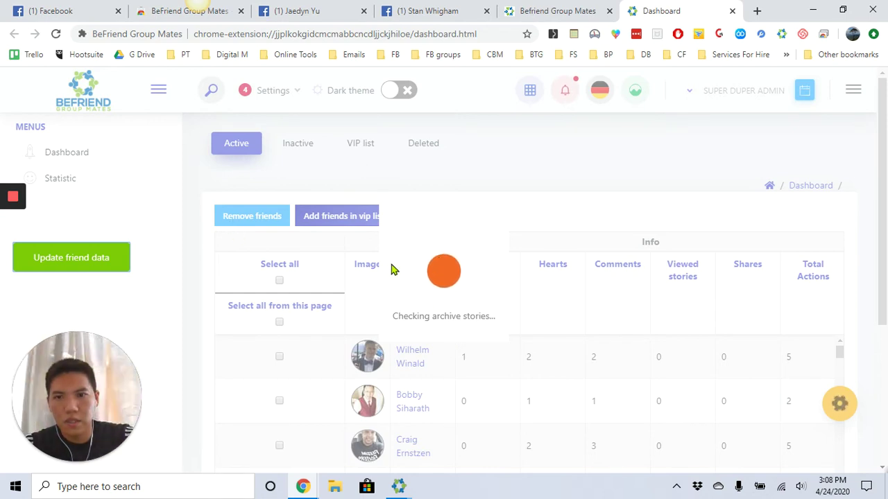
{"action": "mouse_move", "coordinate": [4, 216]}
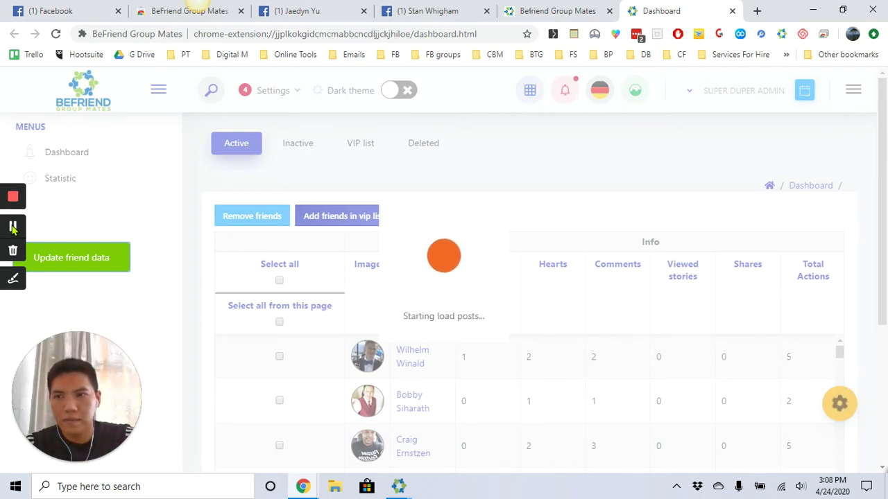
{"action": "left_click", "coordinate": [12, 226]}
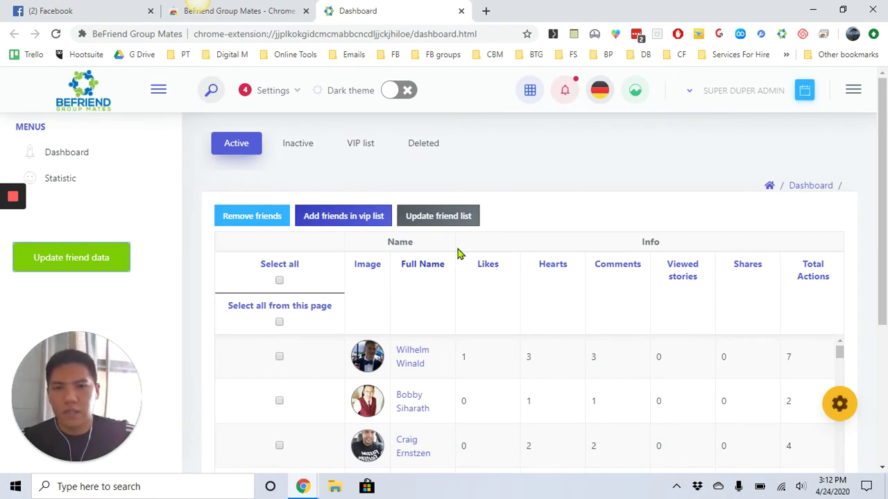
Examine the likes, hearts, comments and total actions of the friends in the Active list.
{"action": "scroll", "coordinate": [488, 361], "scroll_direction": "down", "scroll_amount": 1}
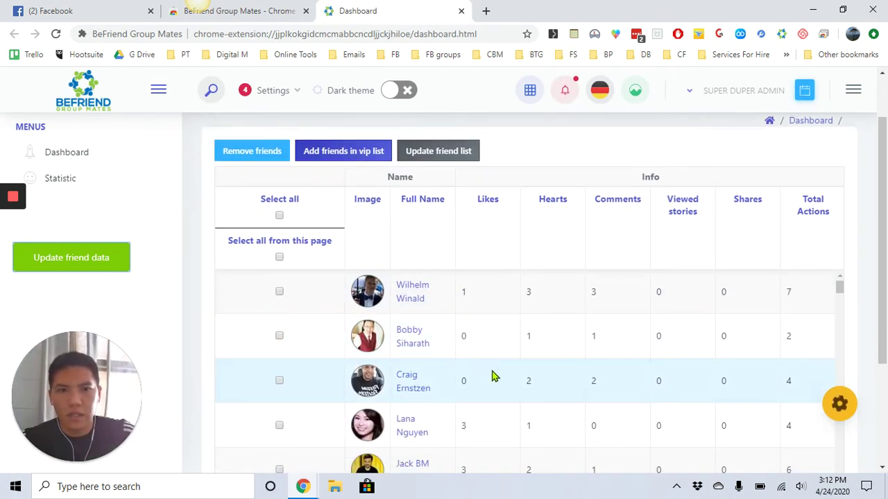
{"action": "scroll", "coordinate": [491, 376], "scroll_direction": "down", "scroll_amount": 3}
{"action": "scroll", "coordinate": [490, 375], "scroll_direction": "up", "scroll_amount": 3}
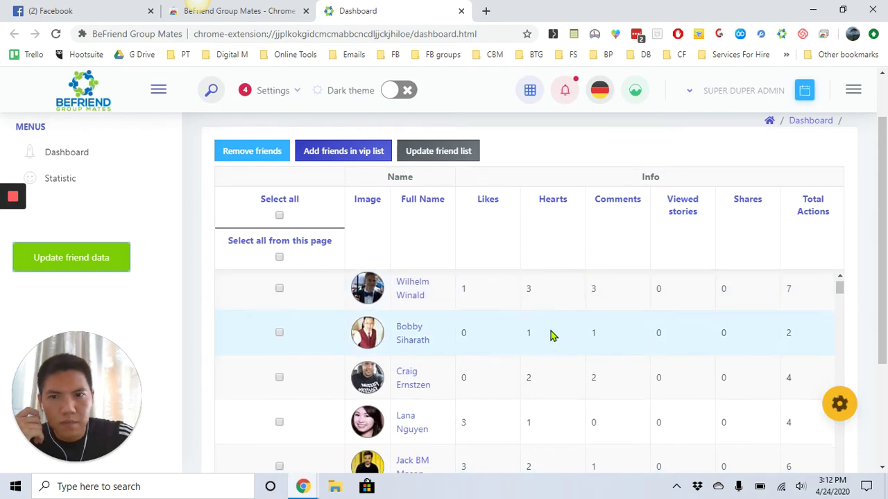
{"action": "scroll", "coordinate": [485, 312], "scroll_direction": "down", "scroll_amount": 1}
{"action": "scroll", "coordinate": [277, 208], "scroll_direction": "up", "scroll_amount": 1}
{"action": "scroll", "coordinate": [208, 291], "scroll_direction": "down", "scroll_amount": 2}
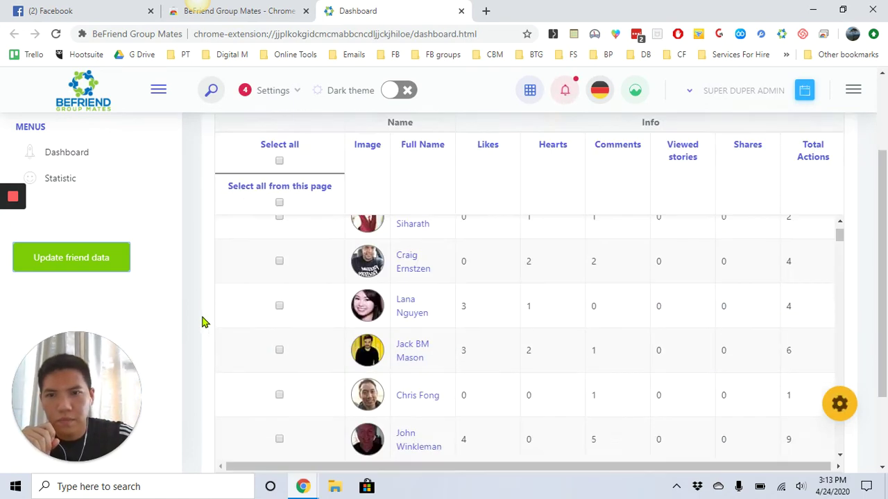
{"action": "scroll", "coordinate": [506, 327], "scroll_direction": "down", "scroll_amount": 10}
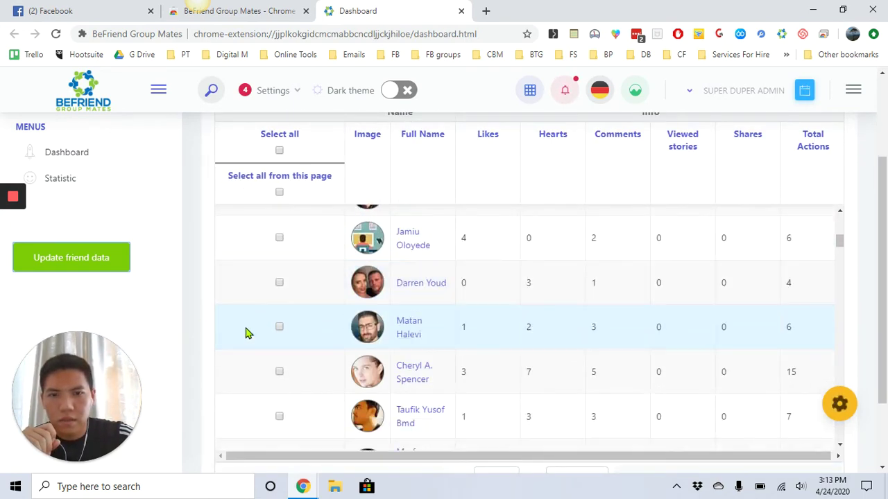
{"action": "scroll", "coordinate": [367, 340], "scroll_direction": "up", "scroll_amount": 9}
{"action": "scroll", "coordinate": [277, 326], "scroll_direction": "down", "scroll_amount": 5}
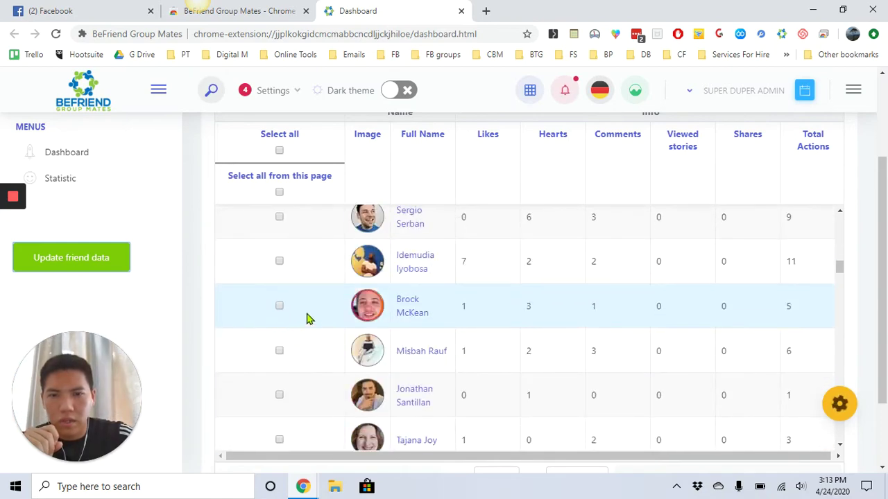
{"action": "scroll", "coordinate": [249, 242], "scroll_direction": "up", "scroll_amount": 2}
{"action": "scroll", "coordinate": [182, 260], "scroll_direction": "up", "scroll_amount": 2}
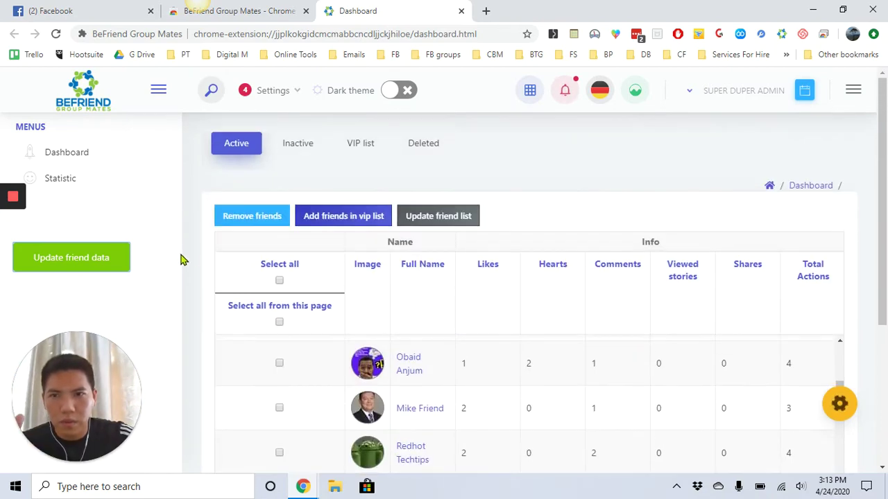
Open the Inactive list and look through the friends' engagement figures.
{"action": "left_click", "coordinate": [295, 145]}
{"action": "scroll", "coordinate": [205, 290], "scroll_direction": "down", "scroll_amount": 2}
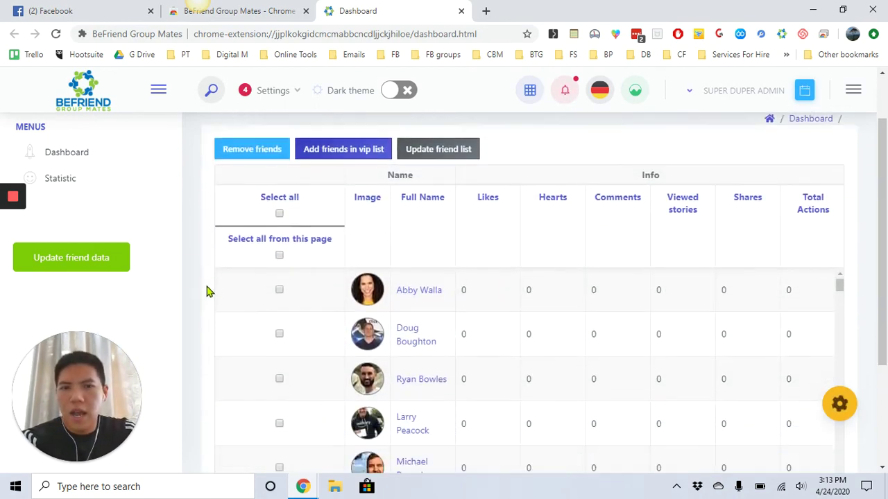
{"action": "scroll", "coordinate": [444, 323], "scroll_direction": "down", "scroll_amount": 10}
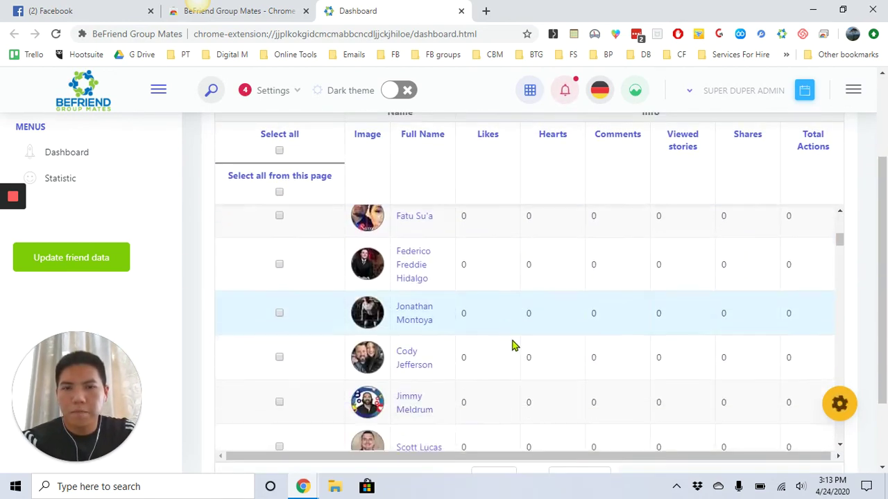
{"action": "scroll", "coordinate": [505, 325], "scroll_direction": "down", "scroll_amount": 4}
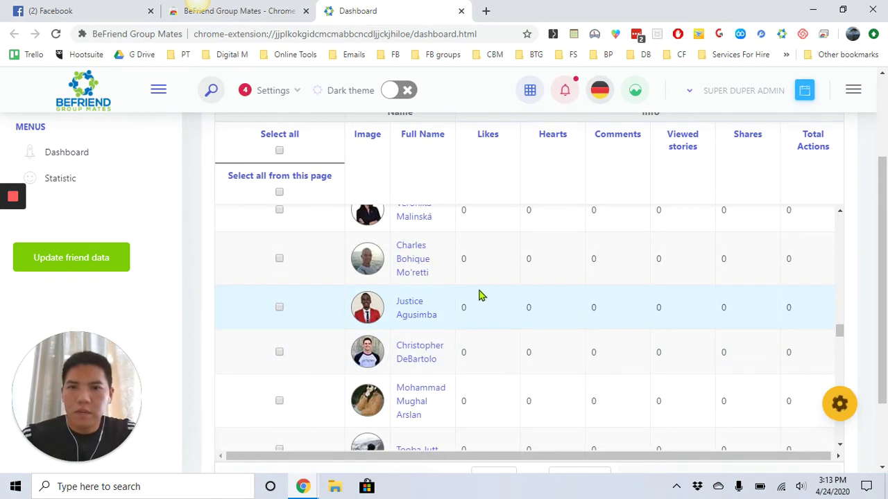
Select two friends four rows apart in the Inactive list.
{"action": "left_click", "coordinate": [279, 259]}
{"action": "scroll", "coordinate": [291, 331], "scroll_direction": "down", "scroll_amount": 1}
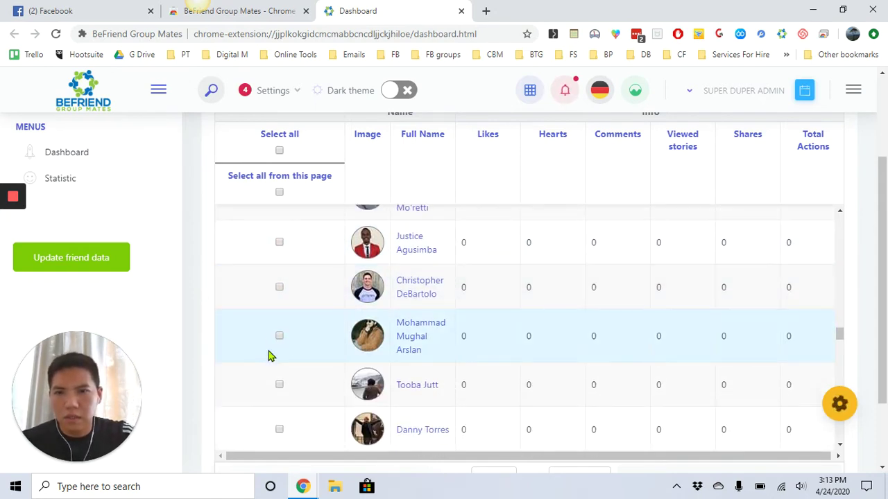
{"action": "scroll", "coordinate": [276, 344], "scroll_direction": "down", "scroll_amount": 3}
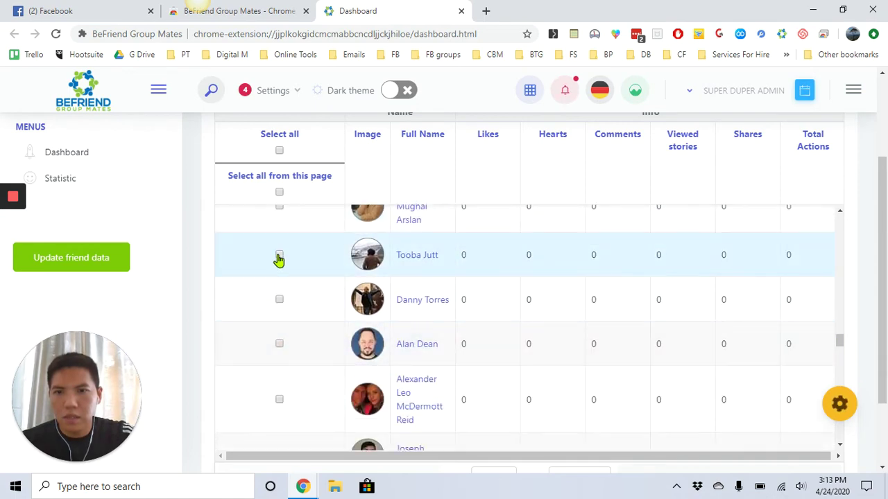
{"action": "left_click", "coordinate": [278, 258]}
Open the Facebook profile of the first selected inactive friend in a new tab and view it.
{"action": "scroll", "coordinate": [313, 287], "scroll_direction": "up", "scroll_amount": 4}
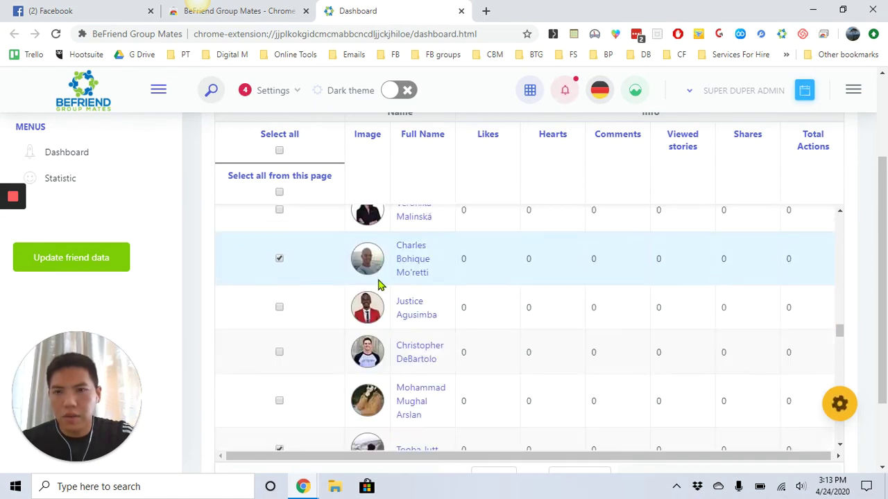
{"action": "middle_click", "coordinate": [416, 265]}
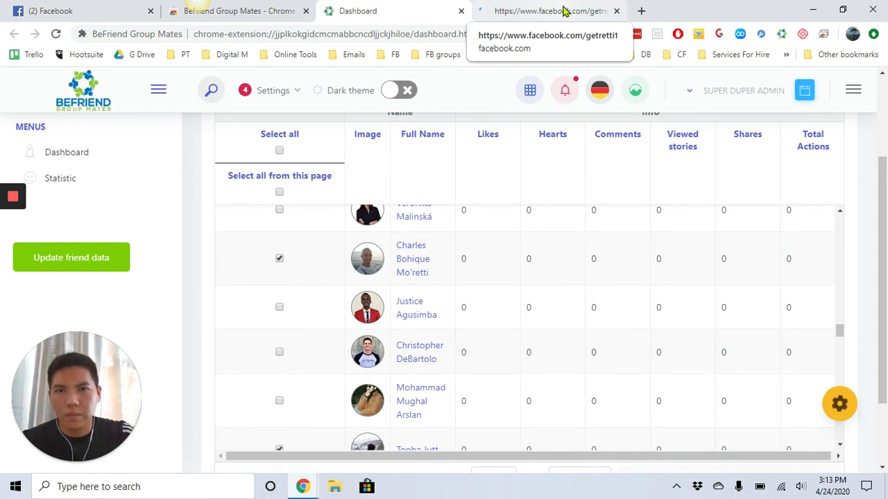
{"action": "left_click", "coordinate": [563, 11]}
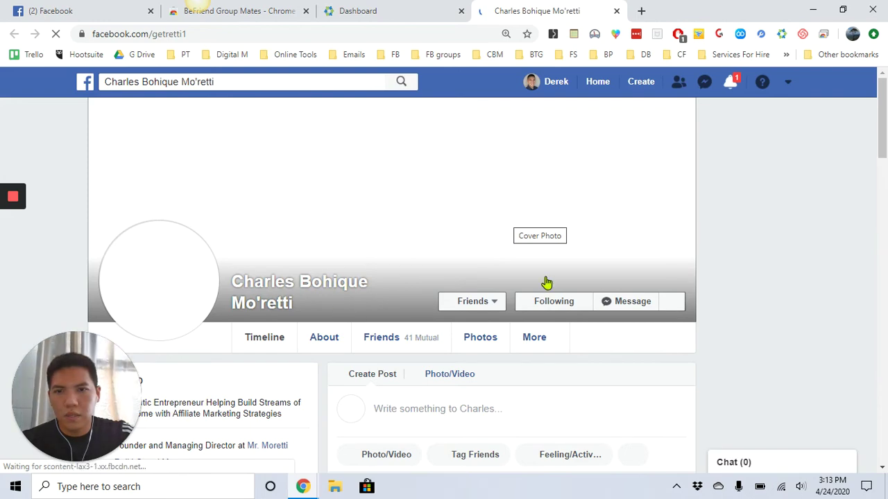
Return to the extension dashboard and open the Facebook profile of the second selected inactive friend in a new tab.
{"action": "left_click", "coordinate": [408, 7]}
{"action": "scroll", "coordinate": [291, 292], "scroll_direction": "down", "scroll_amount": 1}
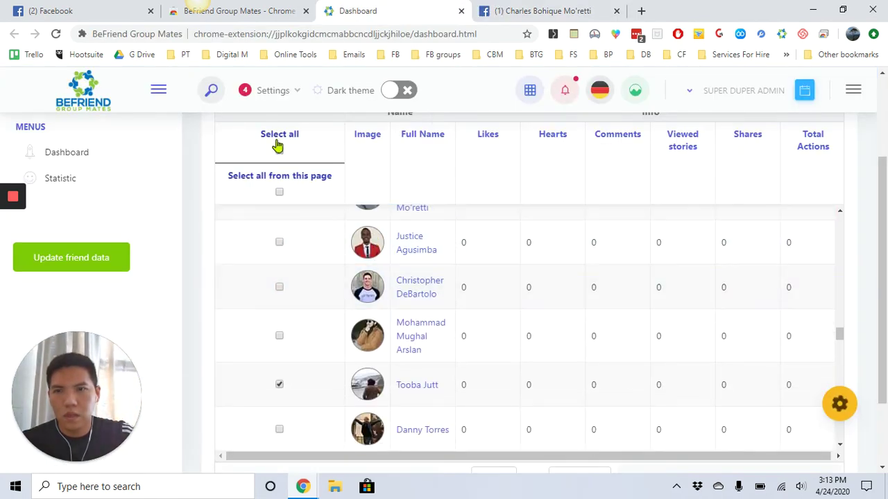
{"action": "scroll", "coordinate": [184, 211], "scroll_direction": "up", "scroll_amount": 1}
{"action": "scroll", "coordinate": [184, 211], "scroll_direction": "up", "scroll_amount": 1}
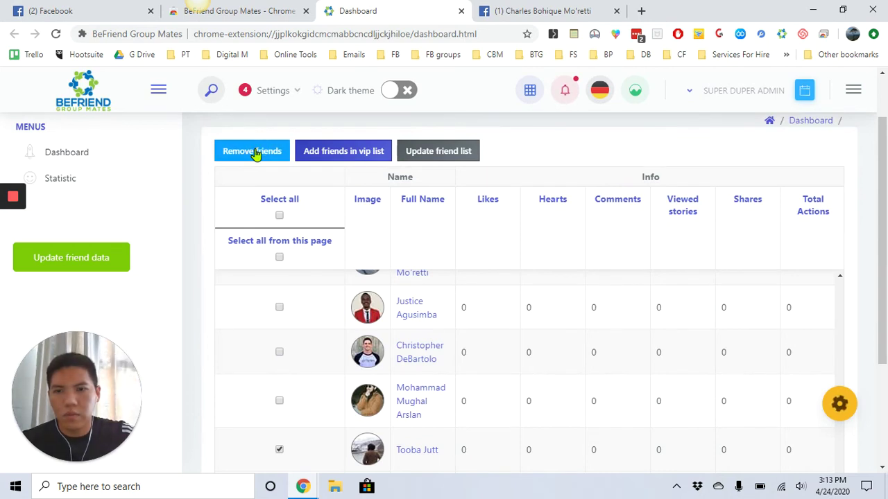
{"action": "left_click", "coordinate": [413, 453]}
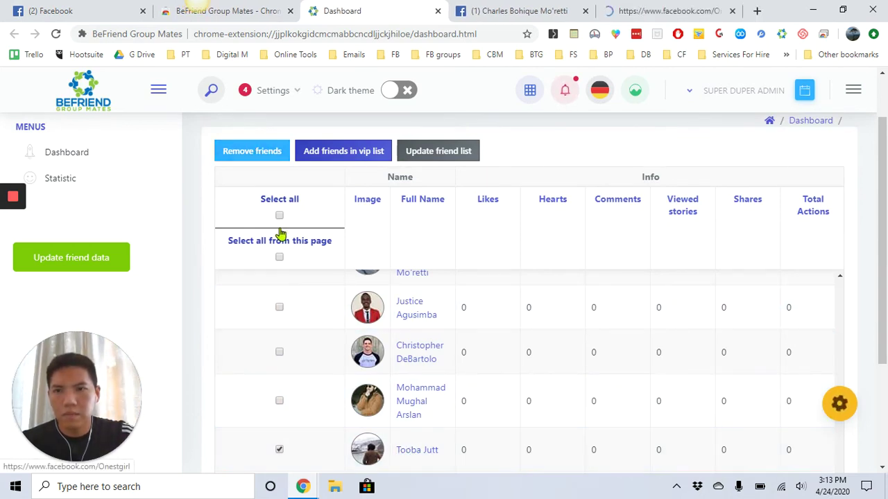
Remove the two selected friends from the Inactive list and look them up in the Deleted list.
{"action": "left_click", "coordinate": [243, 159]}
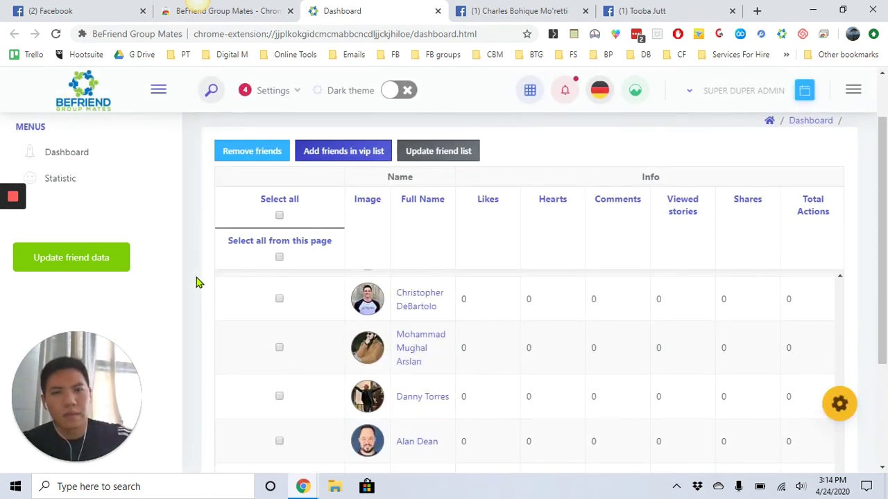
{"action": "scroll", "coordinate": [252, 263], "scroll_direction": "up", "scroll_amount": 2}
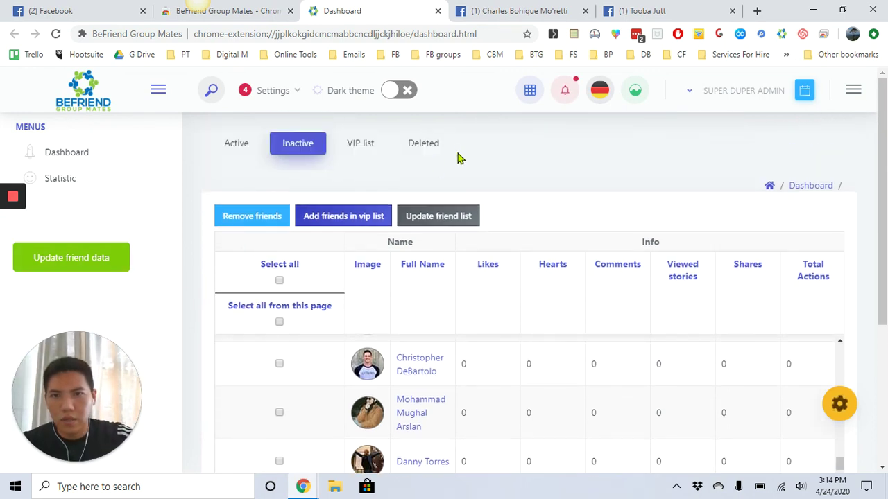
{"action": "left_click", "coordinate": [430, 149]}
{"action": "scroll", "coordinate": [393, 350], "scroll_direction": "down", "scroll_amount": 5}
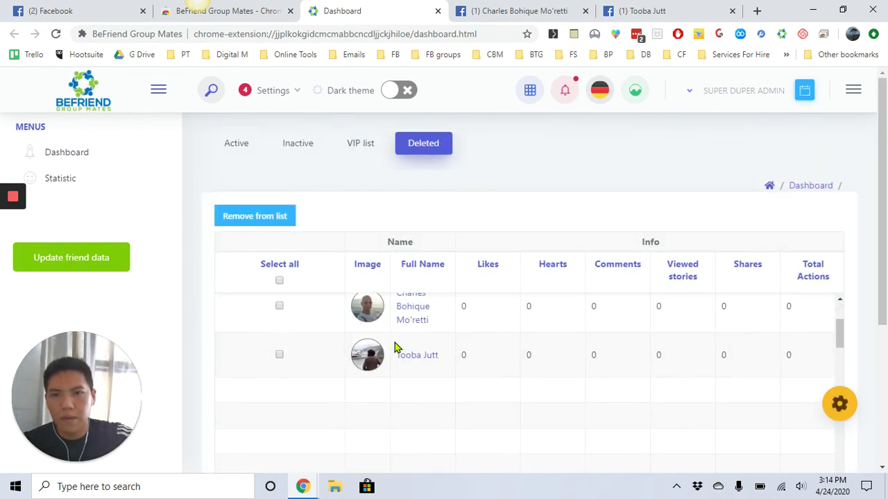
{"action": "scroll", "coordinate": [396, 349], "scroll_direction": "up", "scroll_amount": 1}
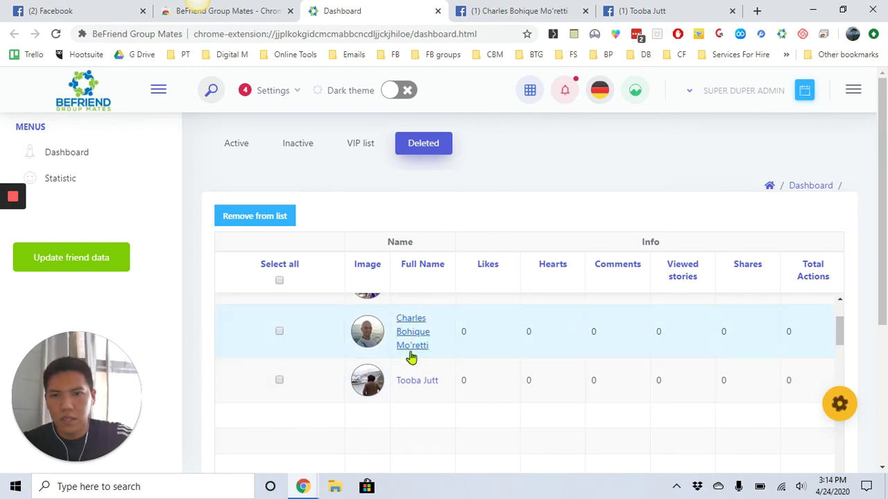
Reload the open Facebook profiles of both removed friends to check their friendship status.
{"action": "left_click", "coordinate": [412, 340]}
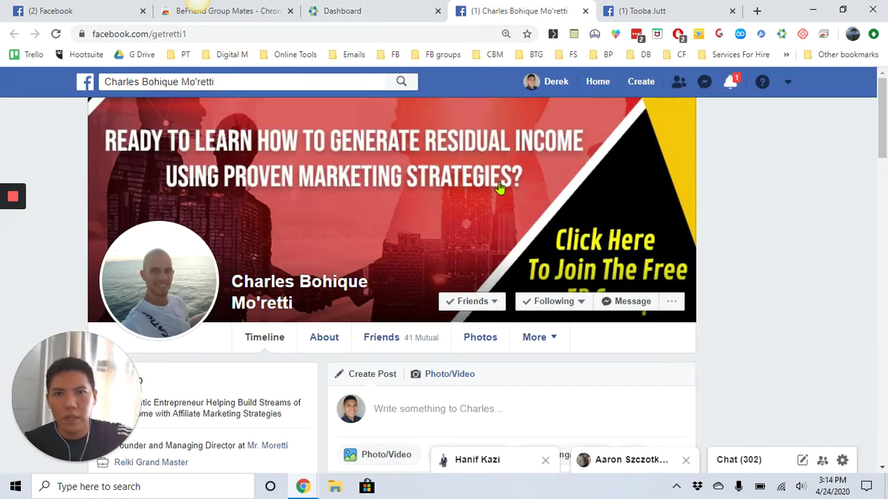
{"action": "left_click", "coordinate": [563, 273]}
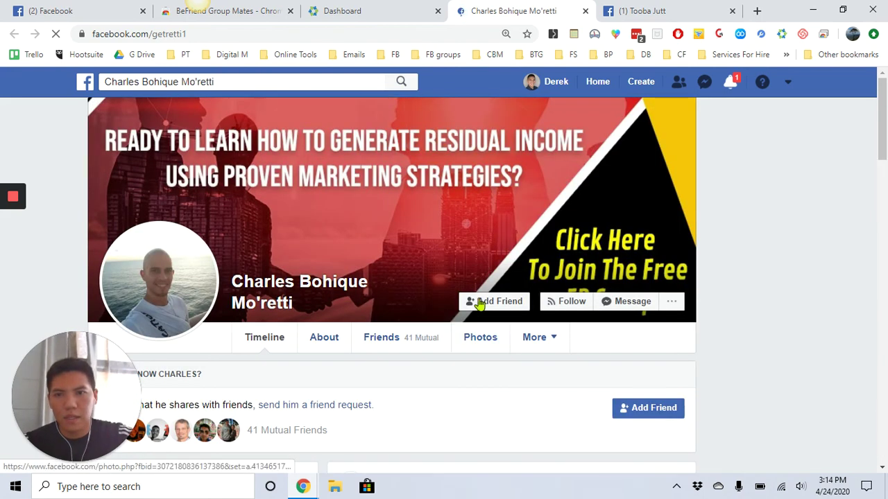
{"action": "left_click", "coordinate": [683, 10]}
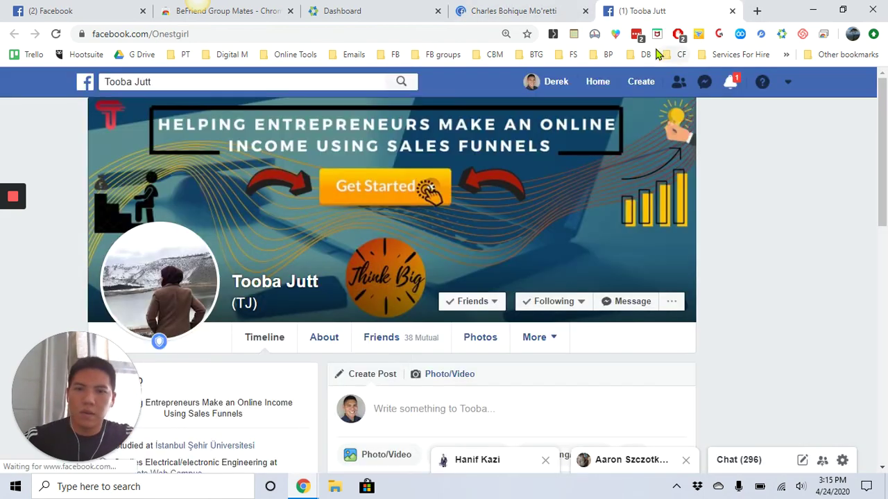
{"action": "left_click", "coordinate": [522, 299]}
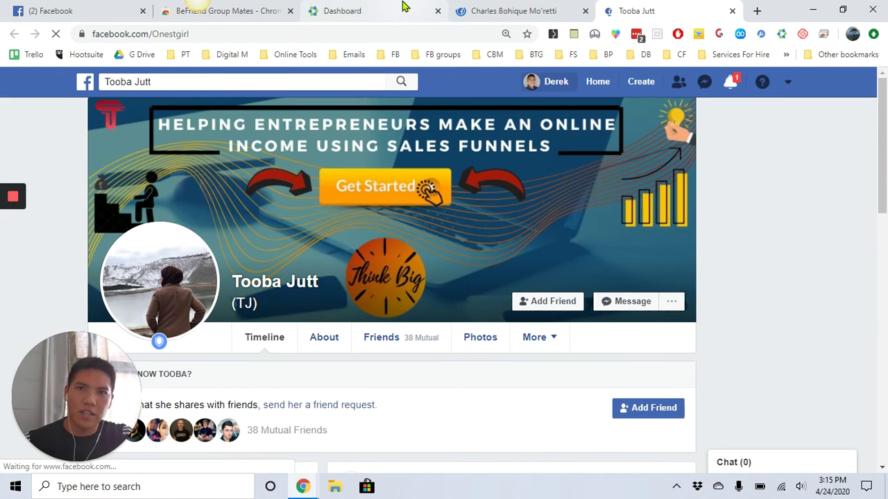
Return to the extension dashboard, look through the Deleted list and open the VIP list.
{"action": "left_click", "coordinate": [404, 7]}
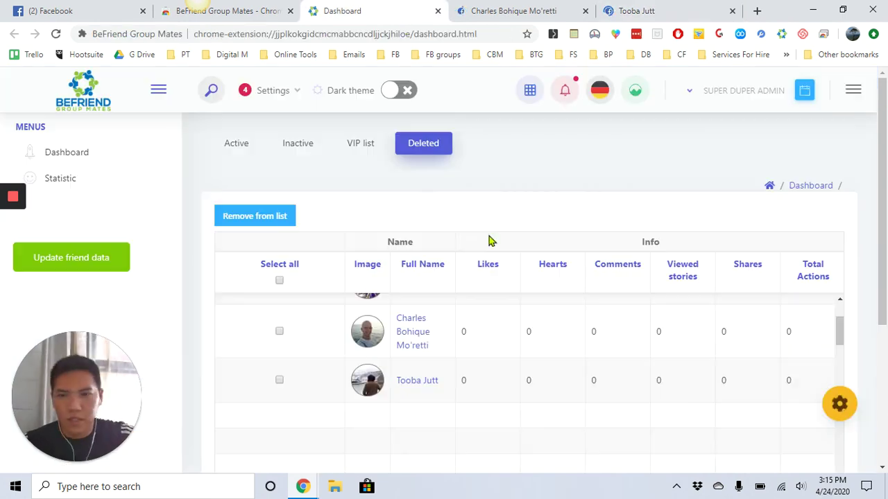
{"action": "scroll", "coordinate": [310, 319], "scroll_direction": "up", "scroll_amount": 3}
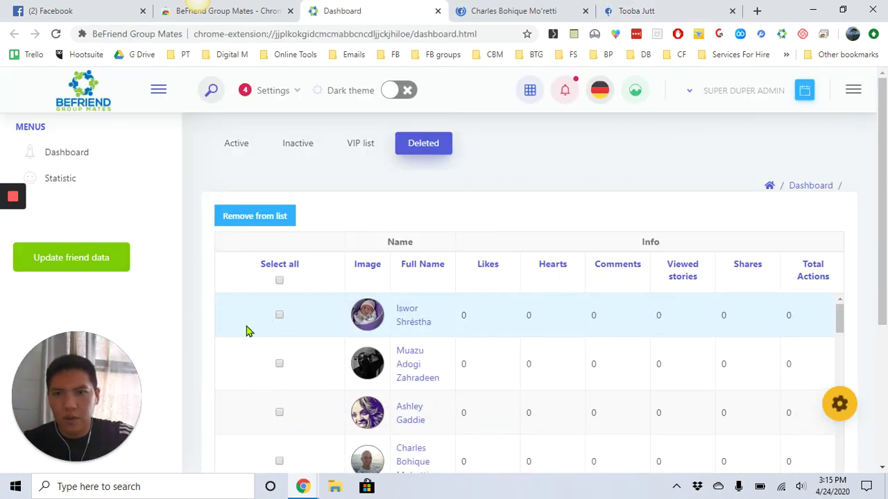
{"action": "scroll", "coordinate": [190, 317], "scroll_direction": "down", "scroll_amount": 2}
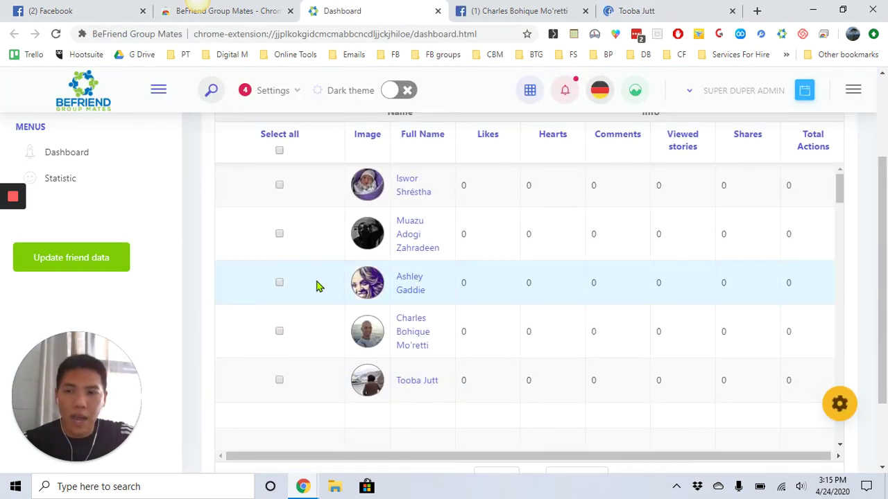
{"action": "scroll", "coordinate": [217, 261], "scroll_direction": "up", "scroll_amount": 1}
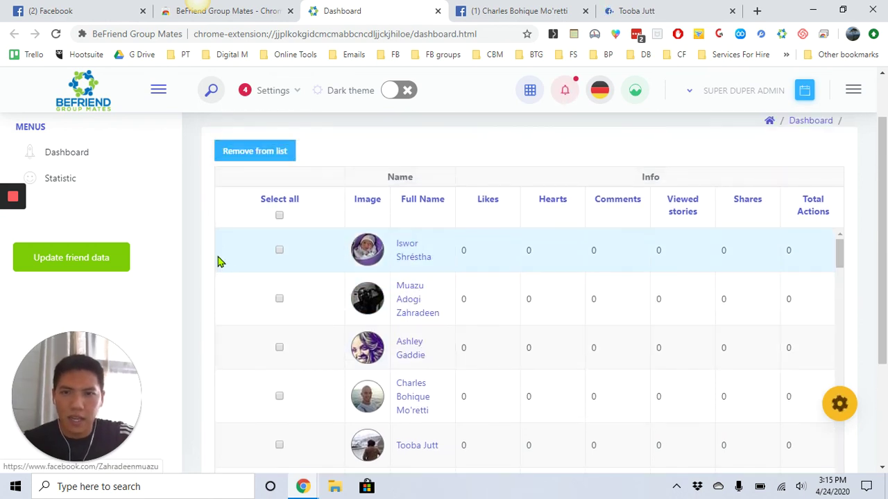
{"action": "scroll", "coordinate": [217, 261], "scroll_direction": "up", "scroll_amount": 1}
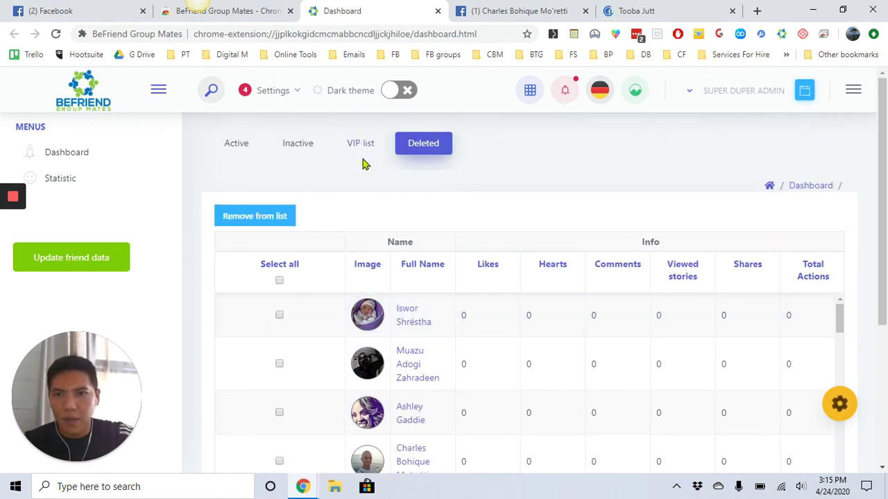
{"action": "left_click", "coordinate": [361, 145]}
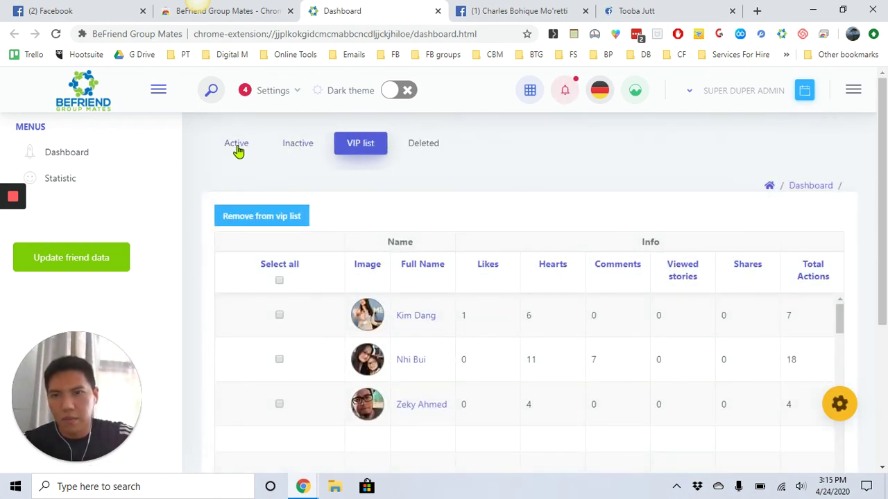